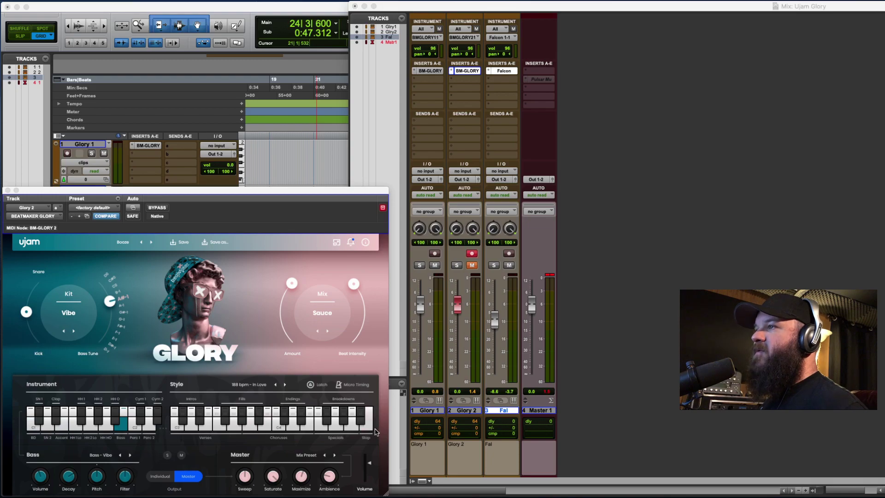
Try turning down the Sweep knob in the Master section of the Glory 2 drum plug-in
{"action": "left_click", "coordinate": [204, 256]}
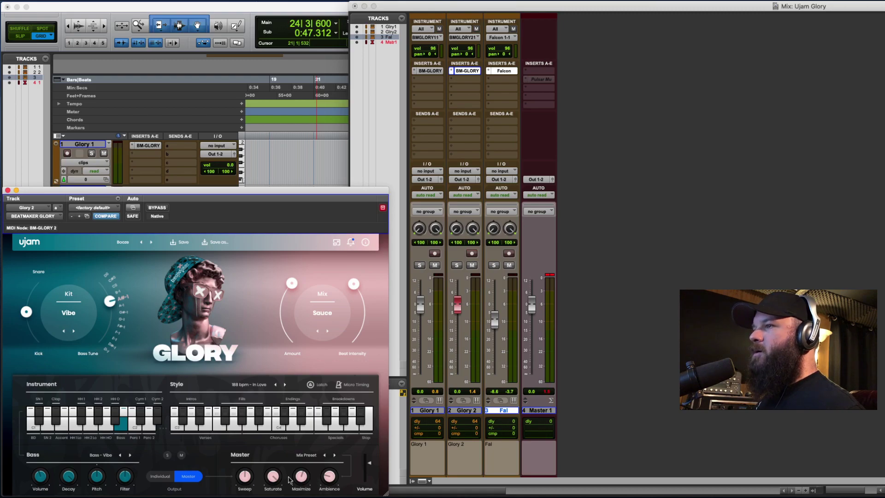
{"action": "left_click_drag", "start_coordinate": [246, 479], "coordinate": [243, 494]}
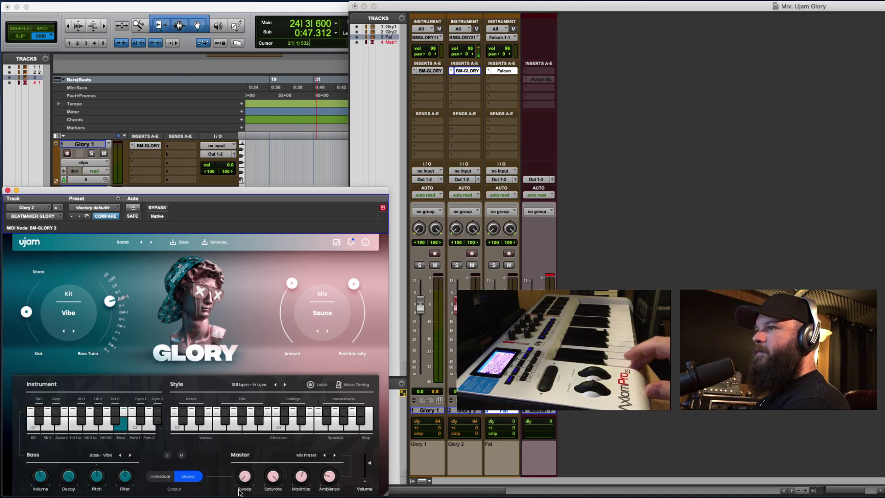
{"action": "mouse_move", "coordinate": [232, 491]}
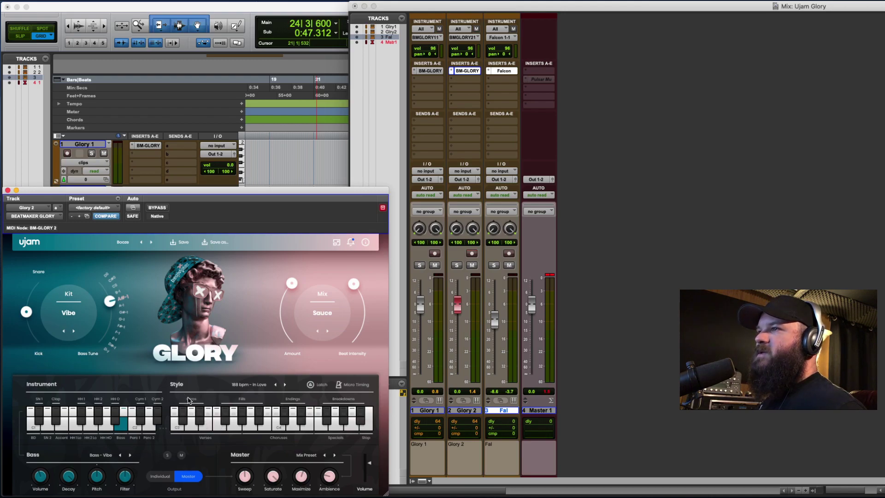
{"action": "left_click", "coordinate": [193, 415]}
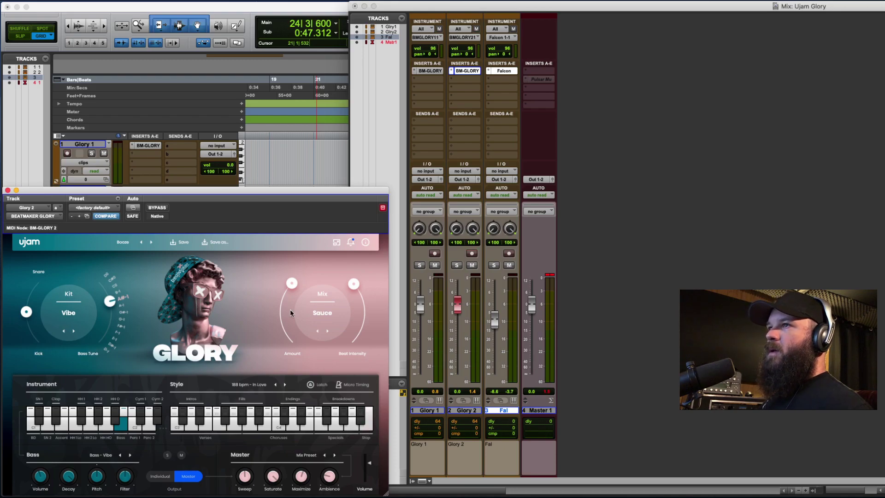
Look through the available kits, mix presets and tempo-labelled styles in the Glory drum plug-in
{"action": "left_click", "coordinate": [67, 318]}
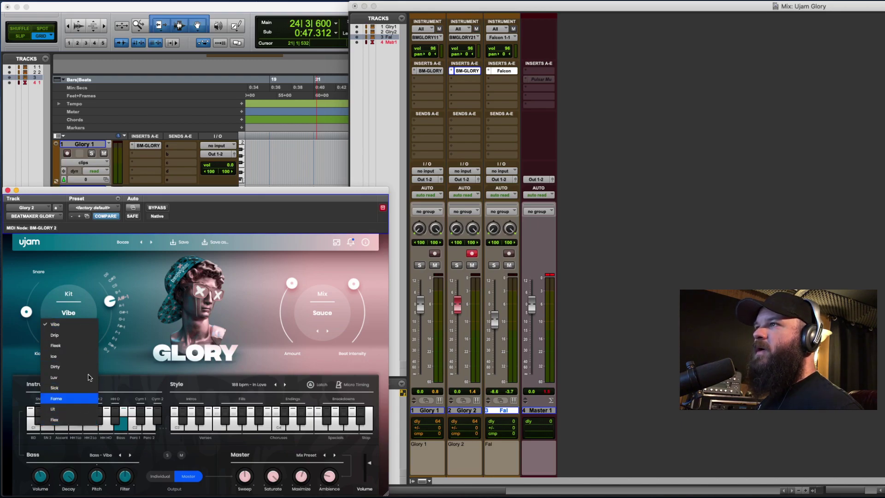
{"action": "left_click", "coordinate": [254, 307]}
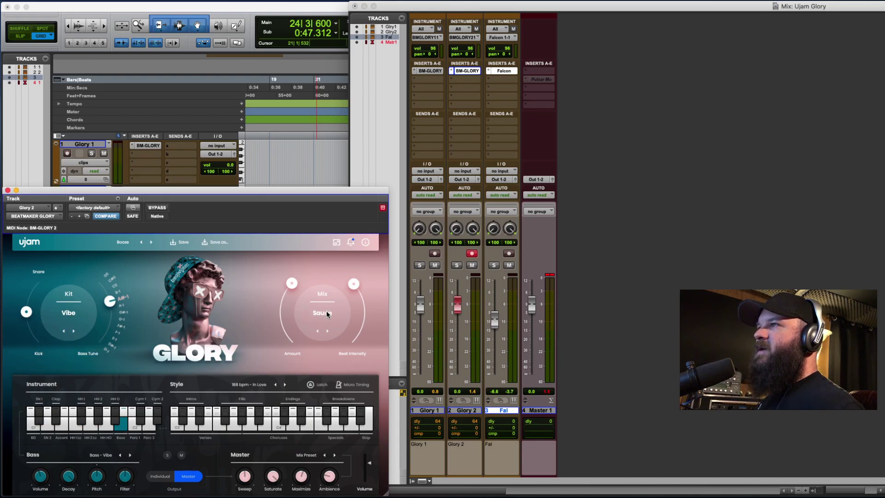
{"action": "left_click", "coordinate": [327, 314]}
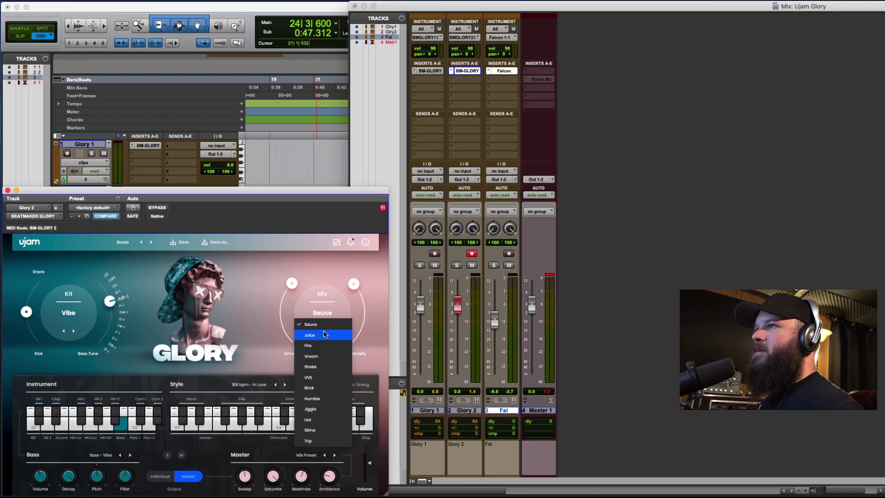
{"action": "left_click", "coordinate": [249, 319]}
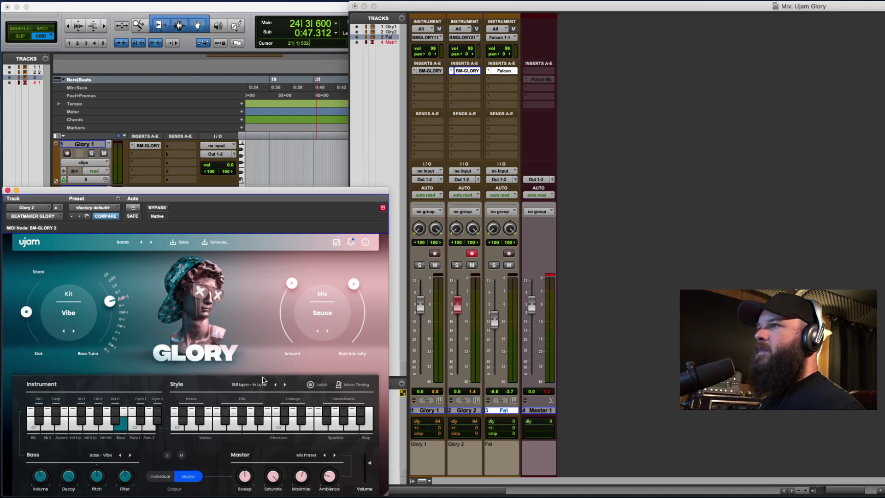
{"action": "left_click", "coordinate": [249, 384]}
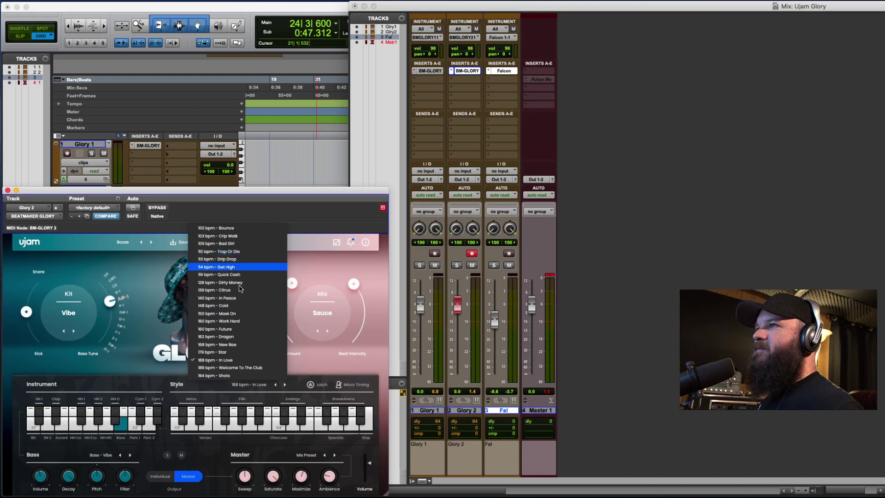
{"action": "left_click", "coordinate": [151, 275]}
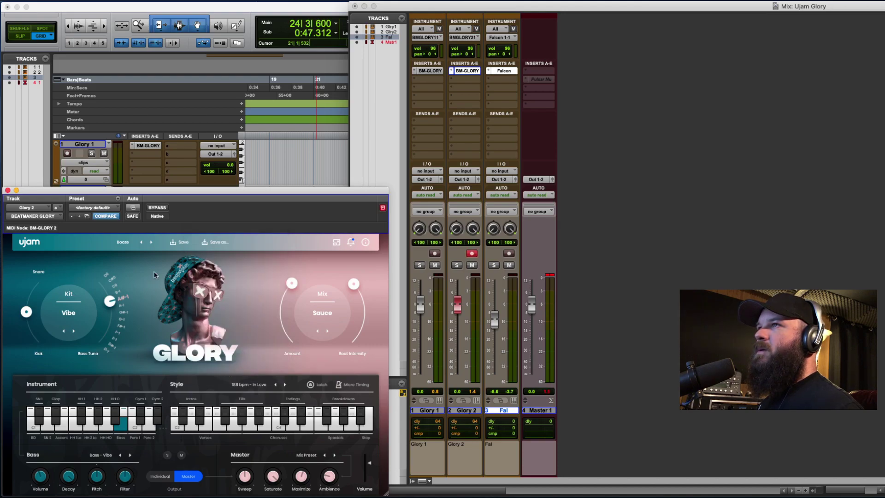
Browse the plug-in's BM-GLORY factory preset list without loading another preset
{"action": "left_click", "coordinate": [123, 241]}
{"action": "mouse_move", "coordinate": [139, 251]}
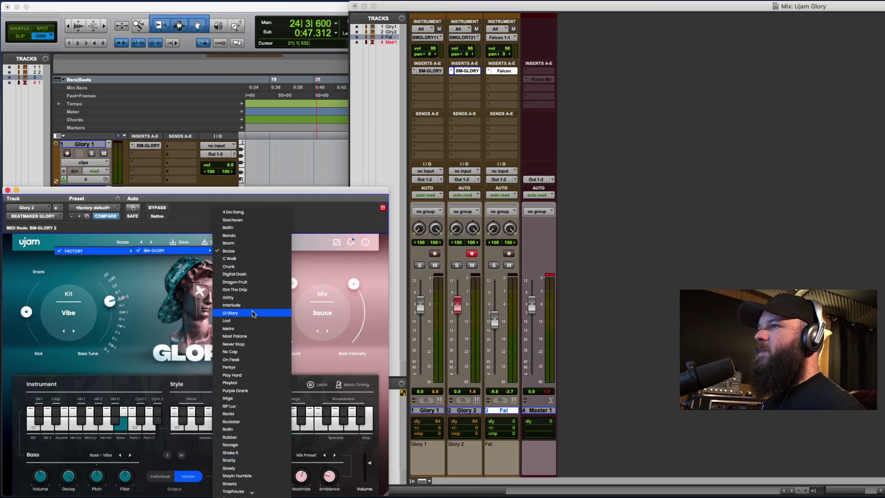
{"action": "scroll", "coordinate": [252, 466], "scroll_direction": "down", "scroll_amount": 2}
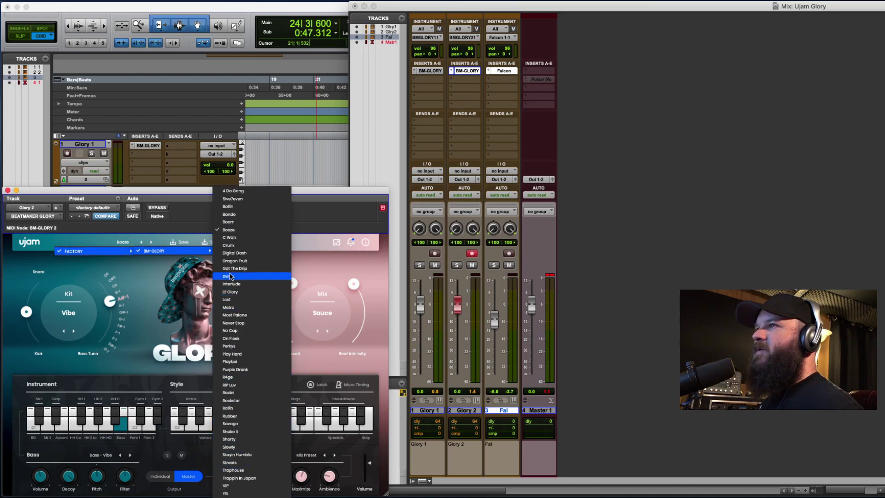
{"action": "left_click", "coordinate": [143, 273]}
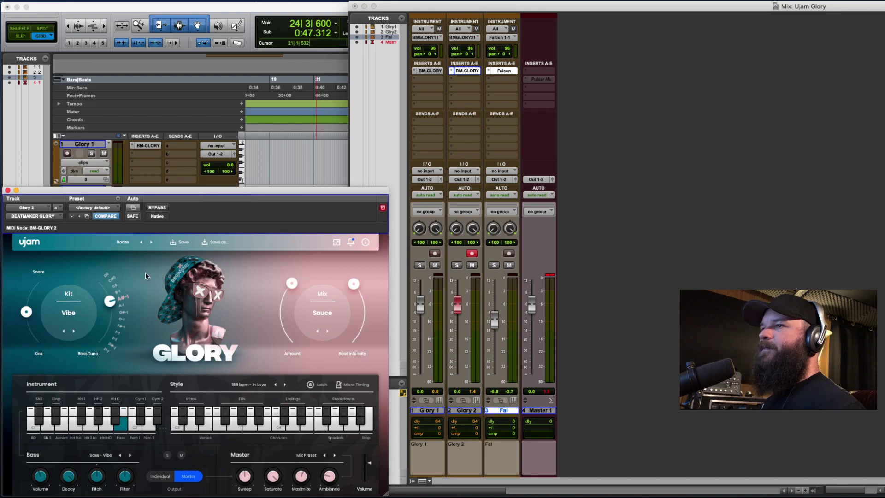
Bring up the Glory 1 track's drum plug-in and listen to the arrangement from the start of bar 25
{"action": "key", "text": "super+equal"}
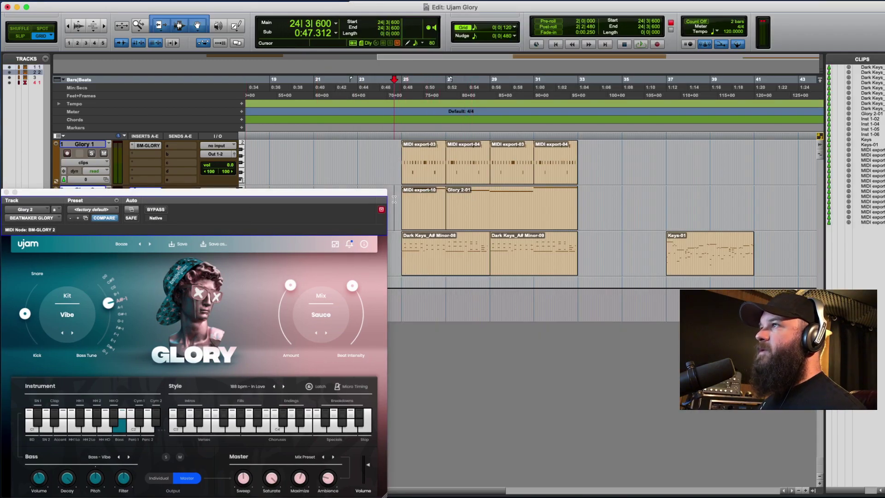
{"action": "key", "text": "Tab"}
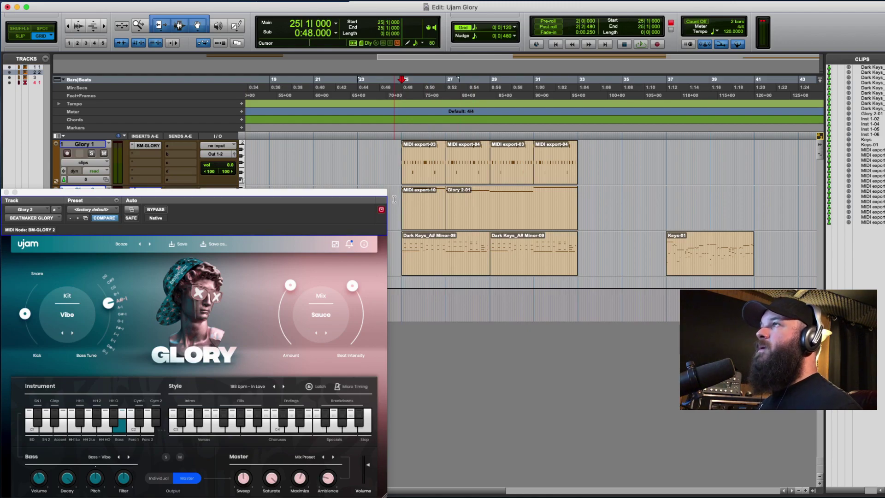
{"action": "key", "text": "super+equal"}
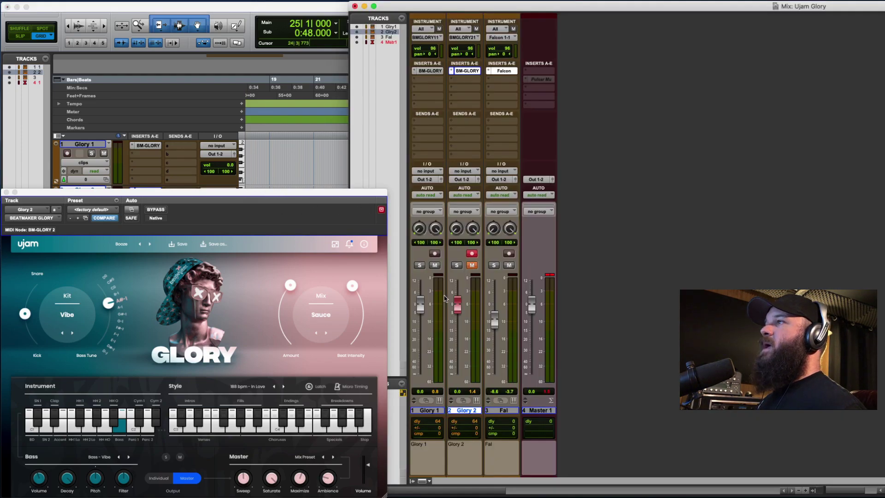
{"action": "key", "text": "ctrl+equal"}
{"action": "key", "text": "super+equal"}
{"action": "key", "text": "space"}
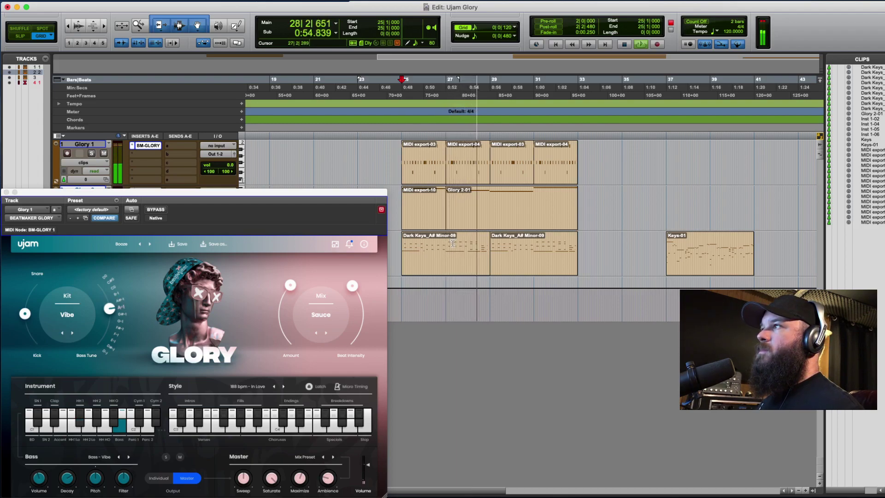
{"action": "key", "text": "space"}
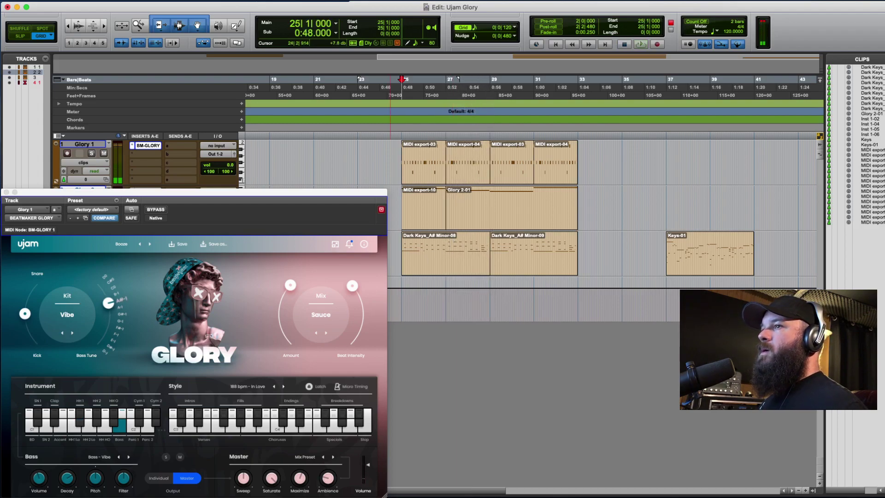
Audition several individual drum sounds on the plug-in's Instrument keyboard
{"action": "left_click", "coordinate": [74, 424]}
{"action": "left_click", "coordinate": [89, 425]}
{"action": "left_click", "coordinate": [74, 425]}
{"action": "left_click", "coordinate": [60, 424]}
{"action": "left_click", "coordinate": [107, 423]}
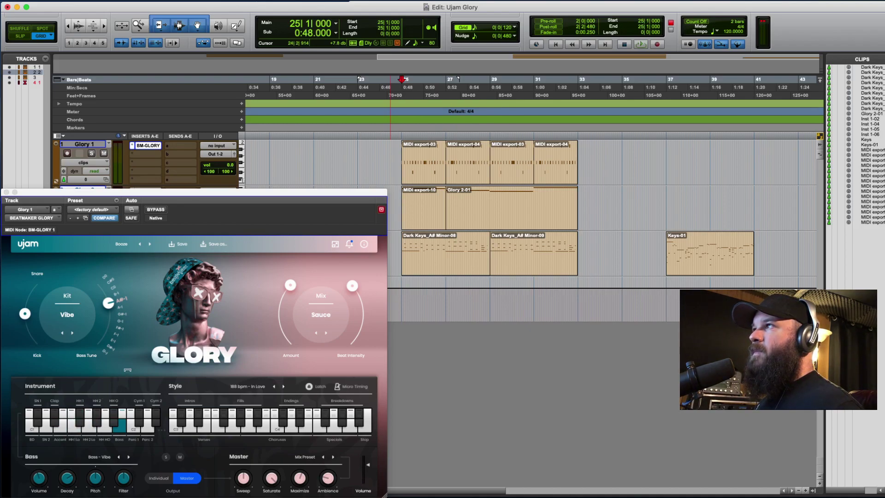
Audition several fill phrases and a verse phrase on the plug-in's Style keyboard
{"action": "left_click", "coordinate": [240, 412]}
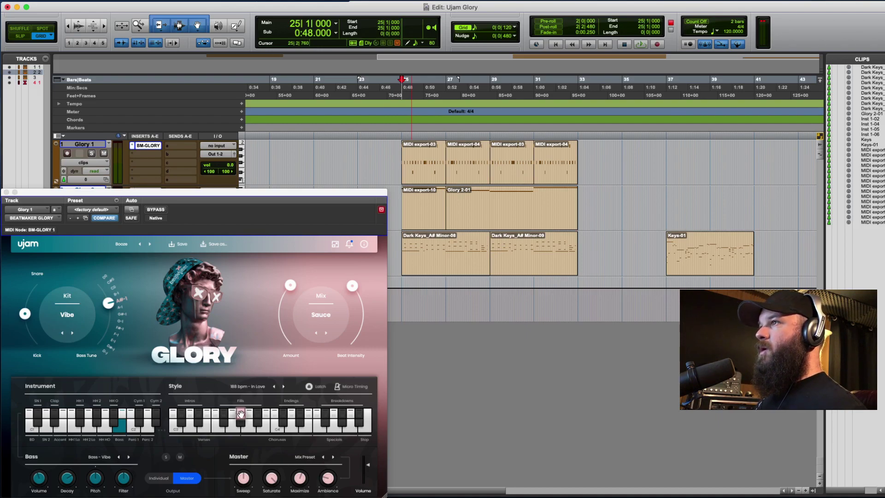
{"action": "left_click", "coordinate": [247, 413]}
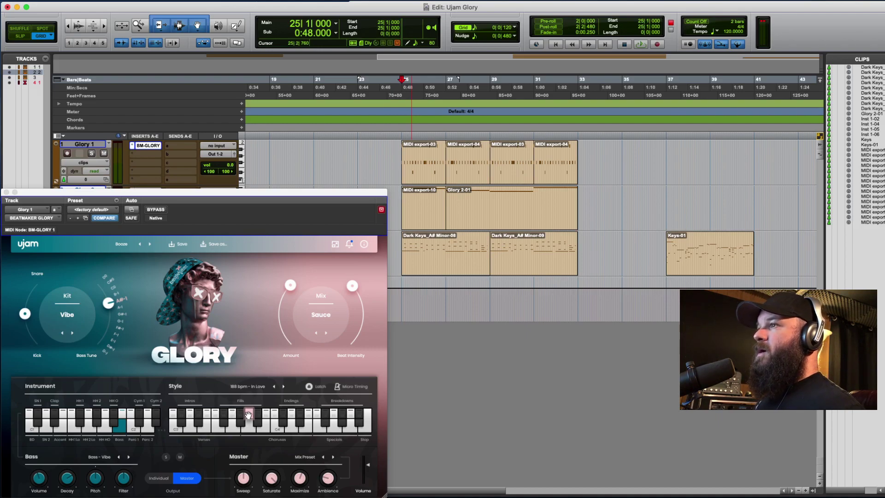
{"action": "left_click", "coordinate": [258, 414]}
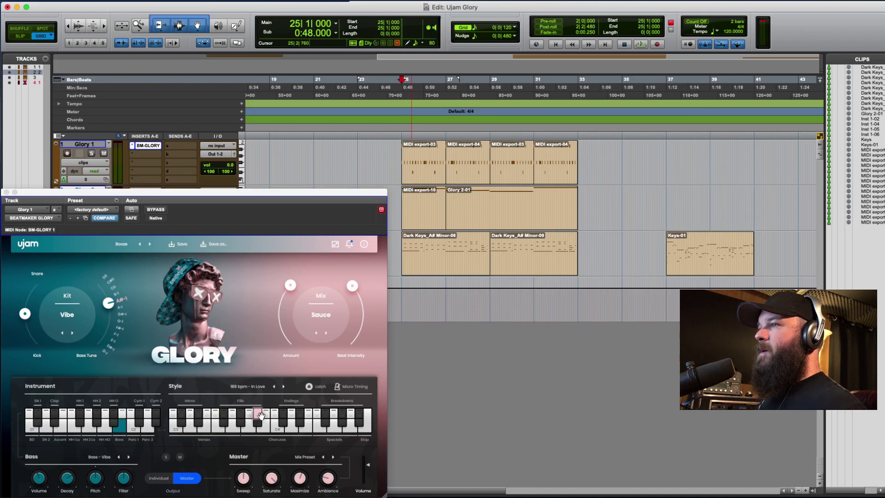
{"action": "left_click", "coordinate": [219, 430]}
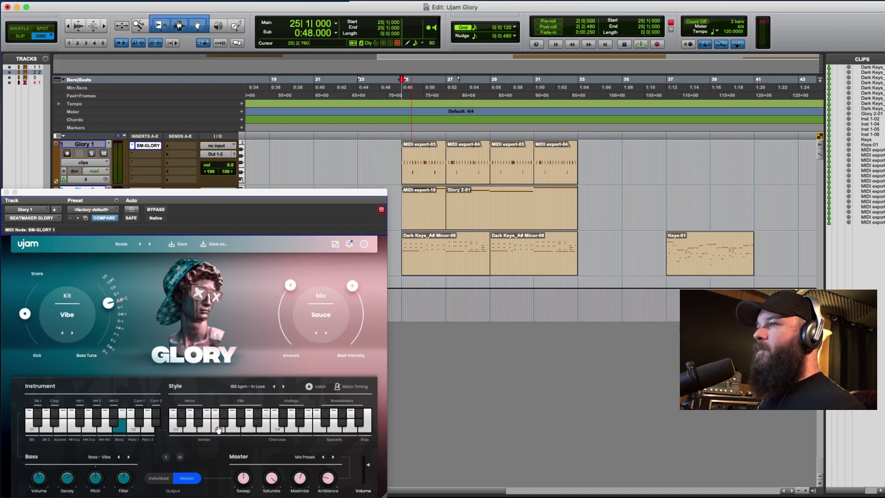
{"action": "left_click", "coordinate": [218, 429]}
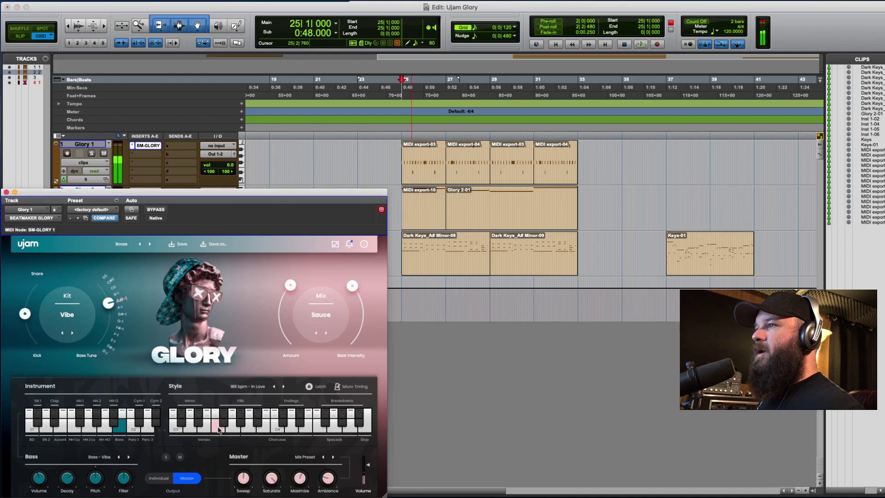
Toggle the Latch mode, audition the C4 chorus phrase and stop its playback
{"action": "left_click", "coordinate": [317, 389]}
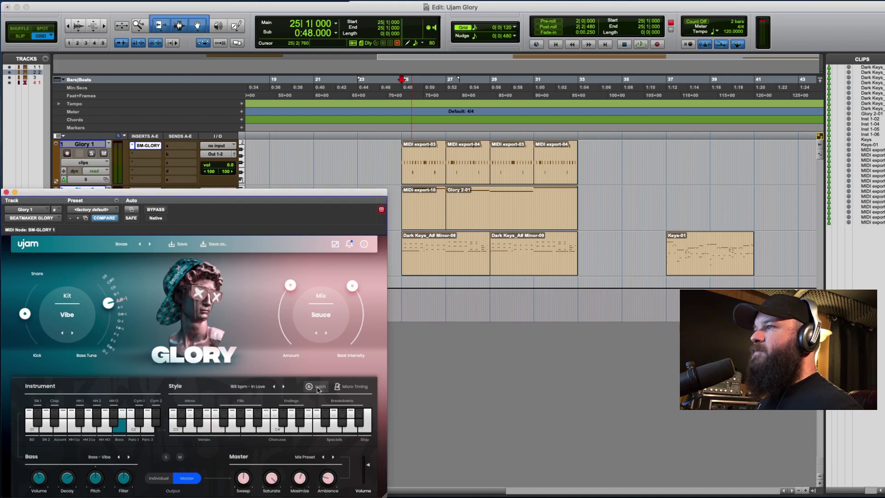
{"action": "left_click", "coordinate": [282, 431]}
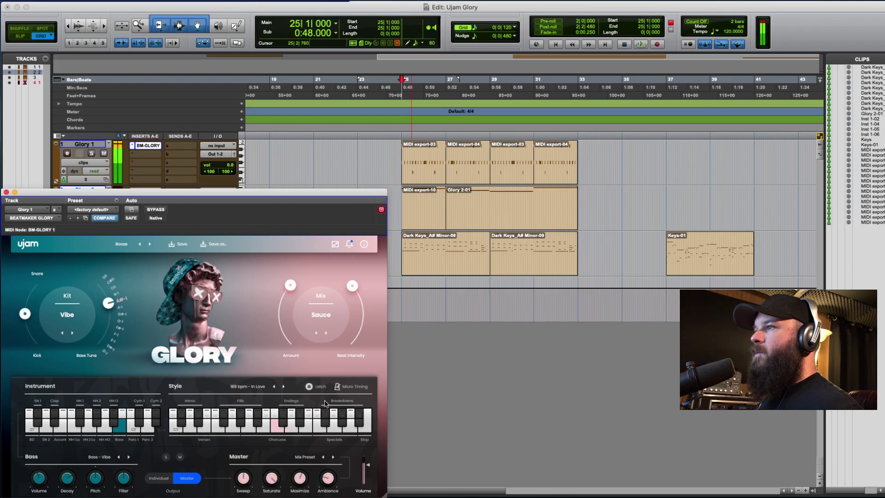
{"action": "left_click", "coordinate": [366, 429]}
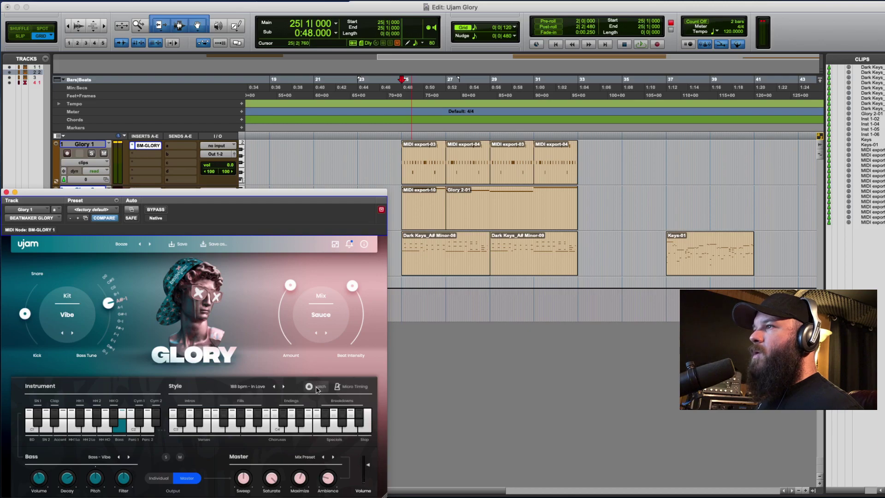
Place the MIDI of the plug-in's C4 chorus phrase on the Glory 1 track at bar 37
{"action": "left_click", "coordinate": [278, 432]}
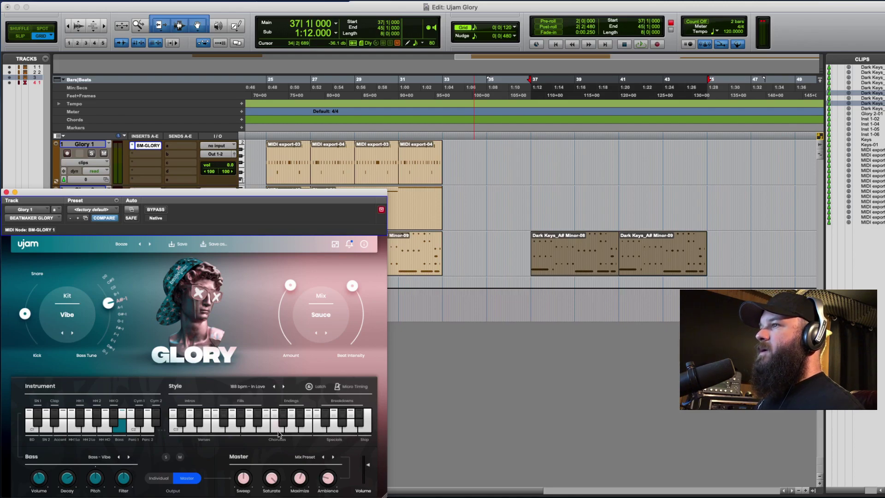
{"action": "left_click", "coordinate": [276, 416]}
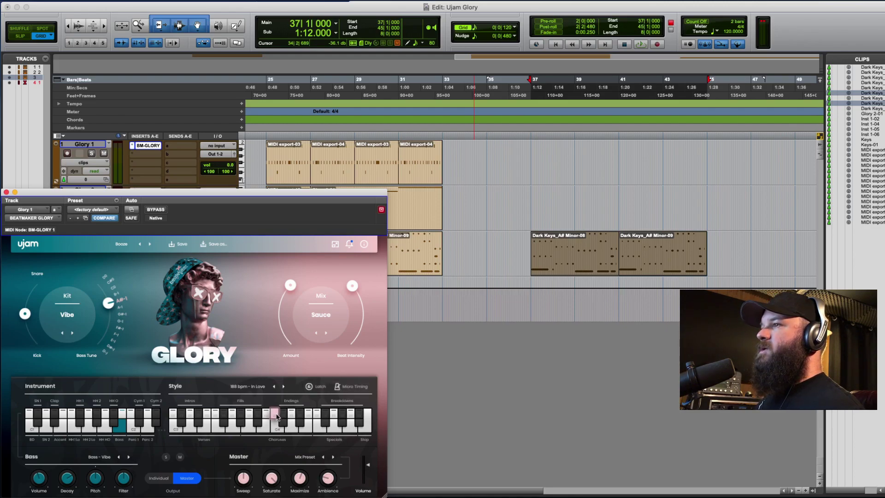
{"action": "left_click_drag", "start_coordinate": [274, 417], "coordinate": [530, 169]}
Examine the notes of the chorus clip at bar 37 in the MIDI Editor and return to the Edit window
{"action": "scroll", "coordinate": [557, 174], "scroll_direction": "up", "scroll_amount": 5}
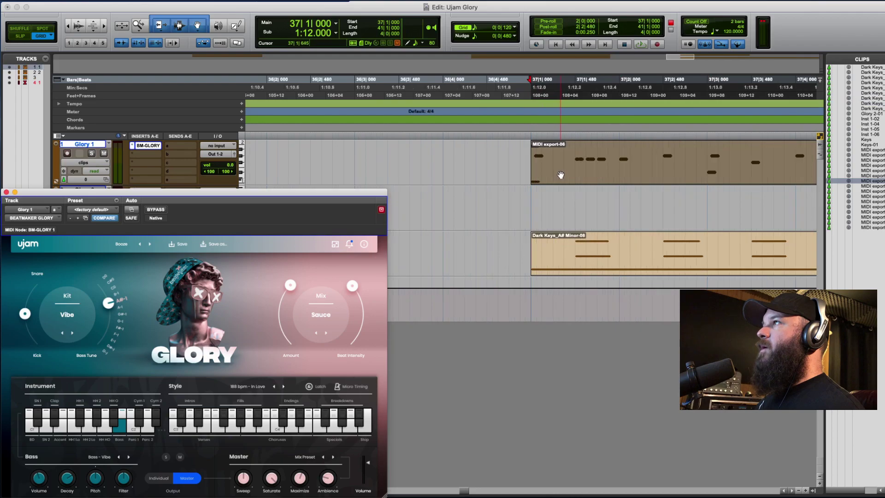
{"action": "scroll", "coordinate": [569, 177], "scroll_direction": "down", "scroll_amount": 5}
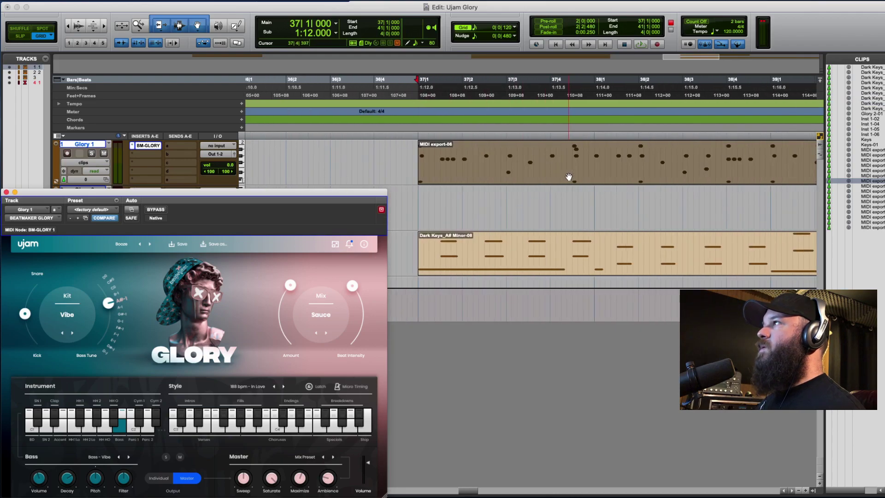
{"action": "double_click", "coordinate": [568, 177]}
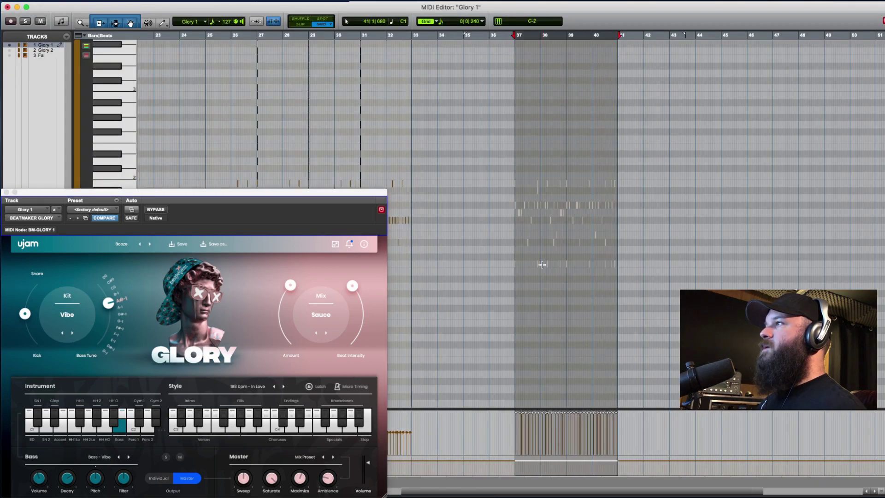
{"action": "scroll", "coordinate": [529, 265], "scroll_direction": "right", "scroll_amount": 2}
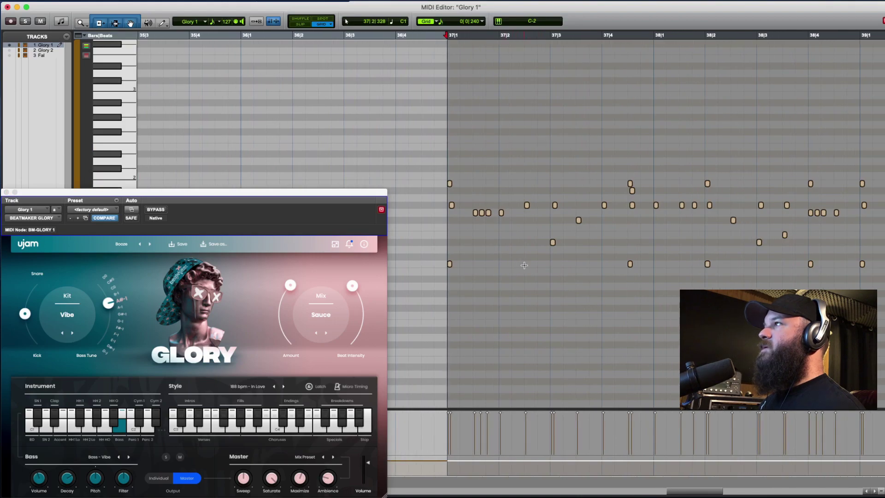
{"action": "left_click", "coordinate": [411, 238]}
{"action": "mouse_move", "coordinate": [433, 164]}
{"action": "left_mouse_down"}
{"action": "mouse_move", "coordinate": [461, 216]}
{"action": "mouse_move", "coordinate": [489, 209]}
{"action": "mouse_move", "coordinate": [557, 248]}
{"action": "left_mouse_up"}
{"action": "left_click", "coordinate": [475, 208]}
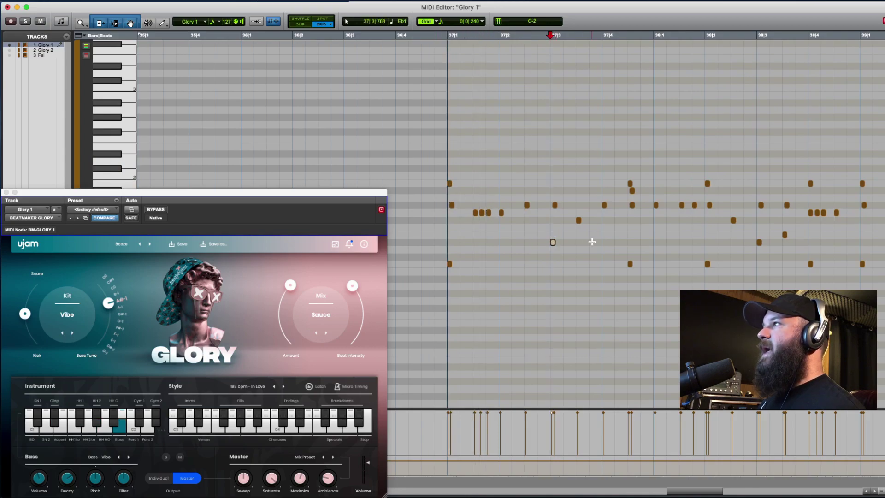
{"action": "key", "text": "super+w"}
{"action": "key", "text": "super+bracketleft"}
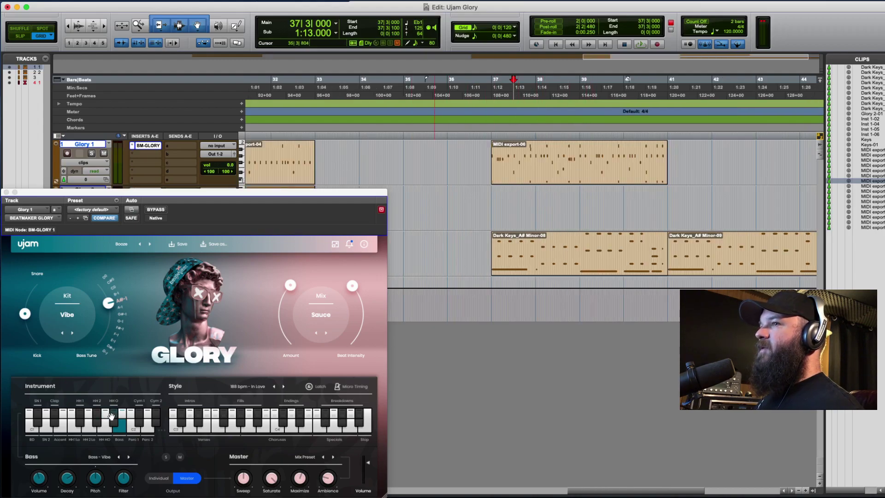
Play the session from bar 37 to hear the chorus clip on the Glory 1 track
{"action": "left_click", "coordinate": [499, 205]}
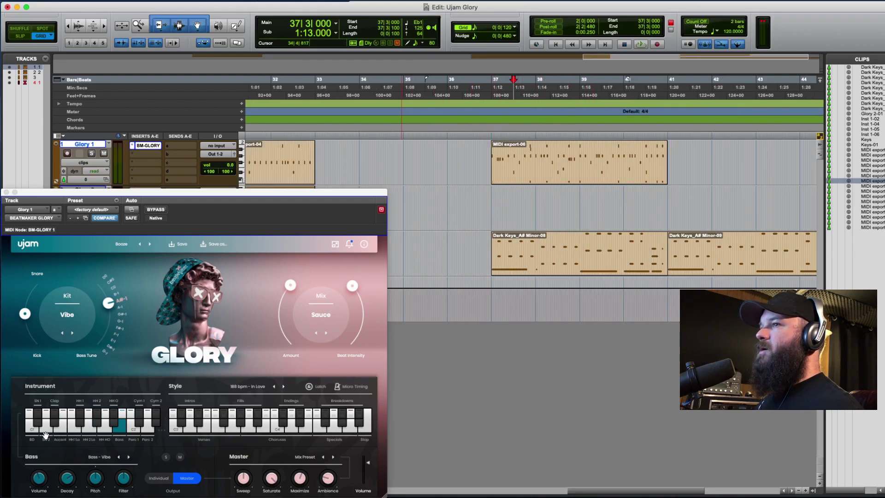
{"action": "key", "text": "space"}
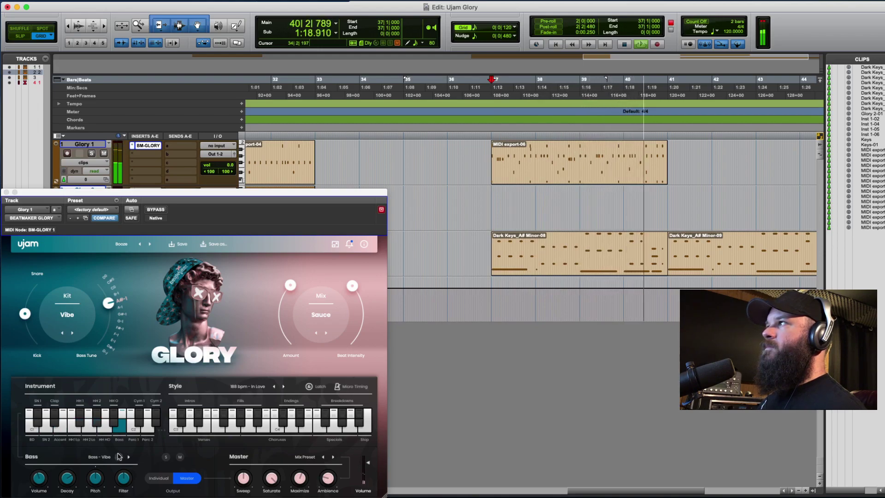
{"action": "key", "text": "space"}
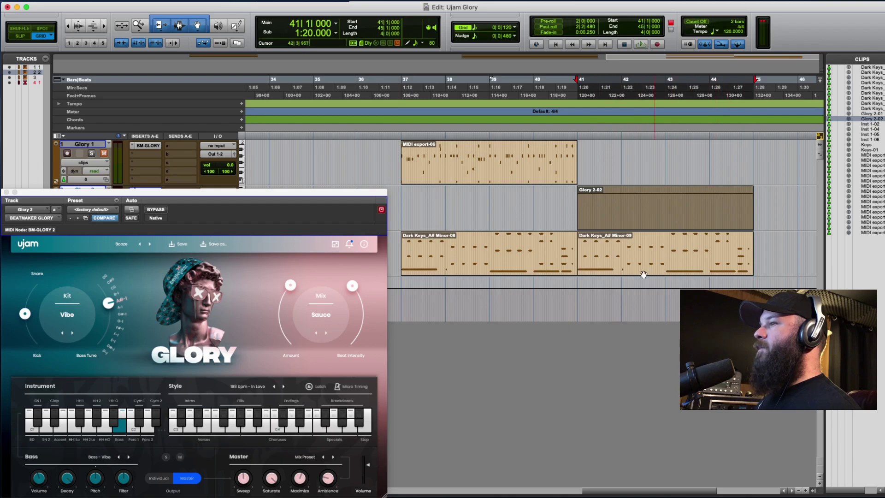
Play the Glory 2 clip from bar 41, stop the phrase and select the Glory 1 chorus clip at bar 37
{"action": "key", "text": "space"}
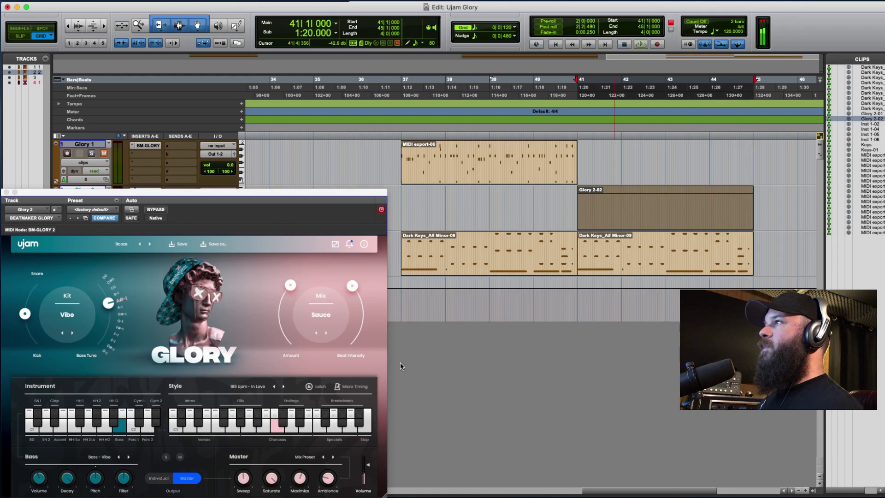
{"action": "left_click", "coordinate": [364, 426]}
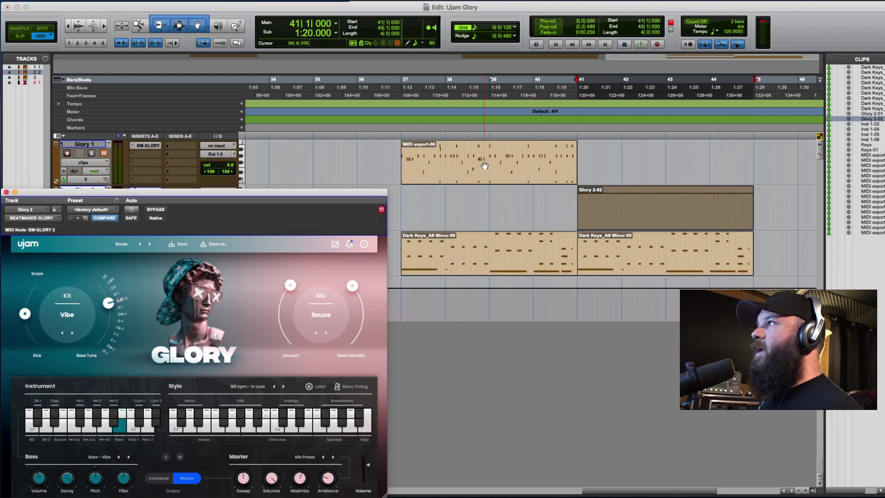
{"action": "left_click", "coordinate": [441, 157]}
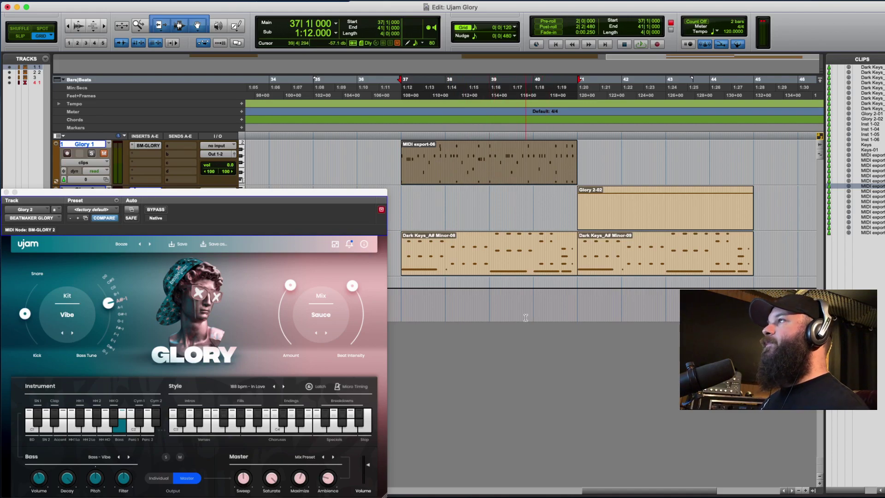
Examine the long low notes at bars 25 and 27 of the Dark Keys clip in the MIDI Editor and return to the Edit window
{"action": "scroll", "coordinate": [461, 203], "scroll_direction": "left", "scroll_amount": 5}
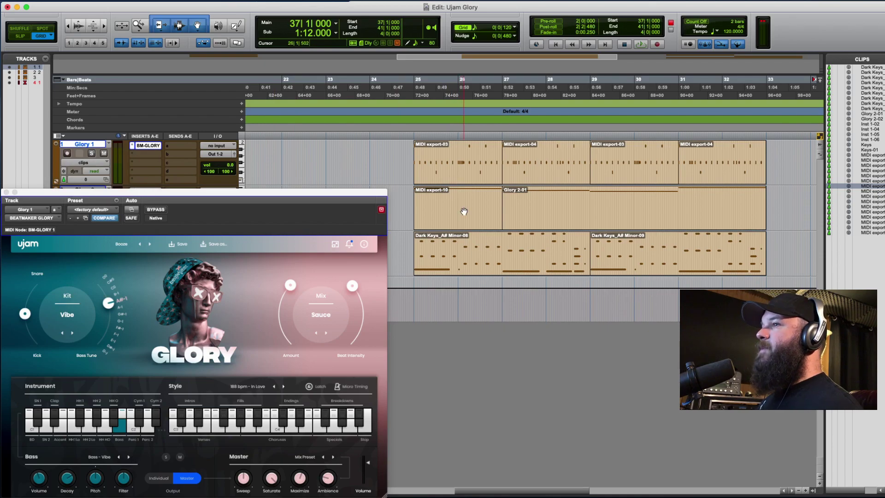
{"action": "double_click", "coordinate": [467, 267]}
{"action": "scroll", "coordinate": [465, 283], "scroll_direction": "left", "scroll_amount": 5}
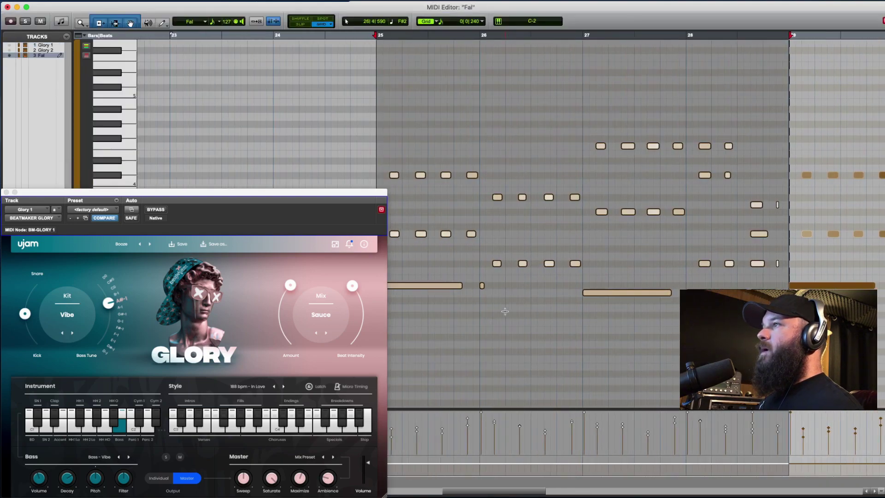
{"action": "left_click", "coordinate": [418, 307]}
{"action": "left_click", "coordinate": [423, 286]}
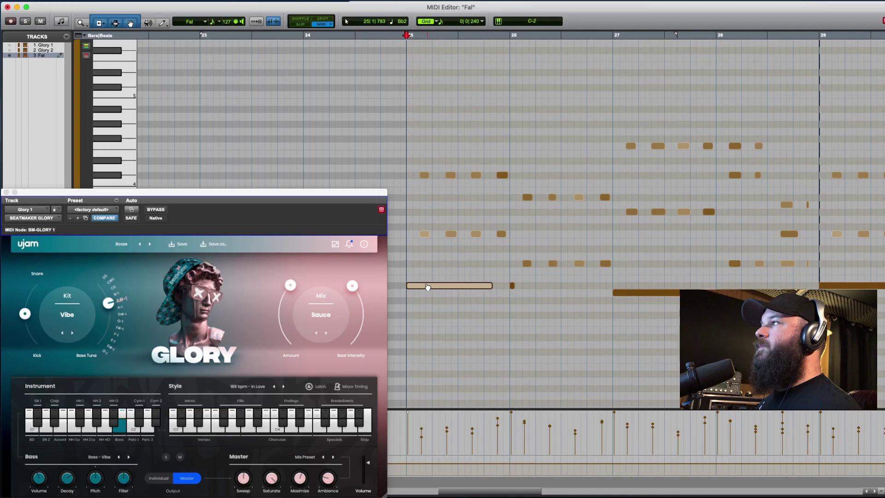
{"action": "left_click", "coordinate": [641, 293]}
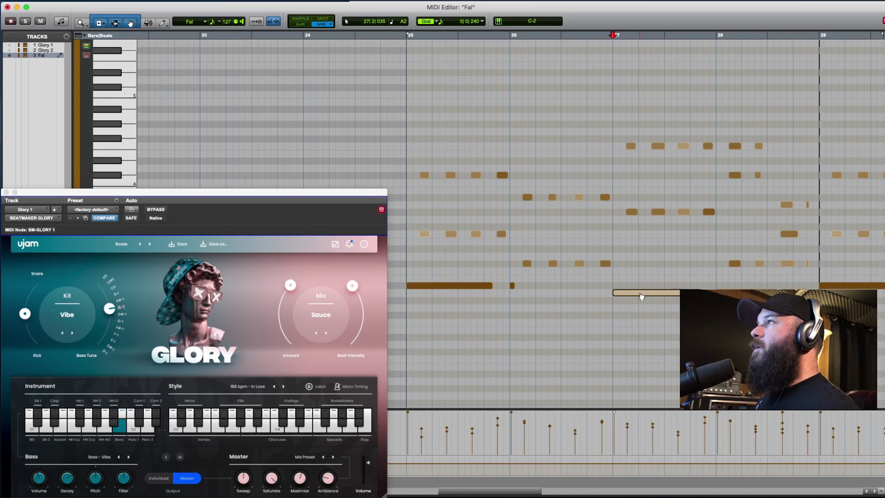
{"action": "key", "text": "super+w"}
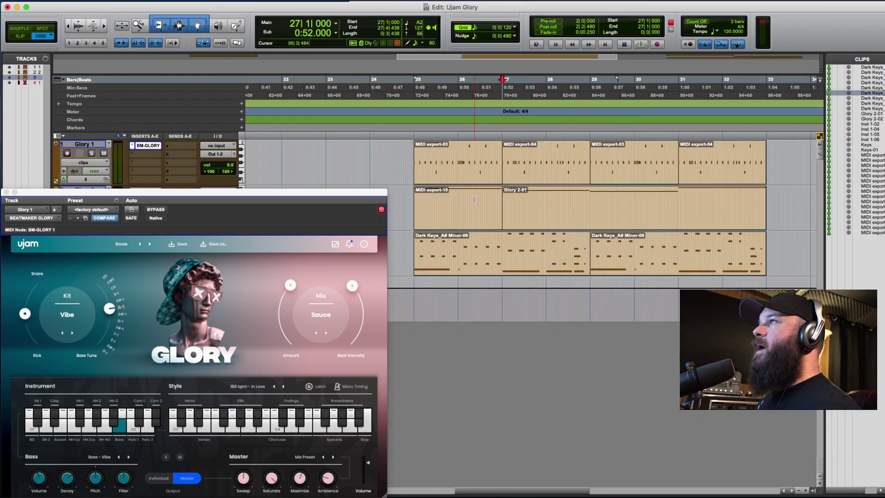
Select the Glory 1 clip at bar 25 and check which plug-in parameters are enabled for automation
{"action": "left_click", "coordinate": [457, 180]}
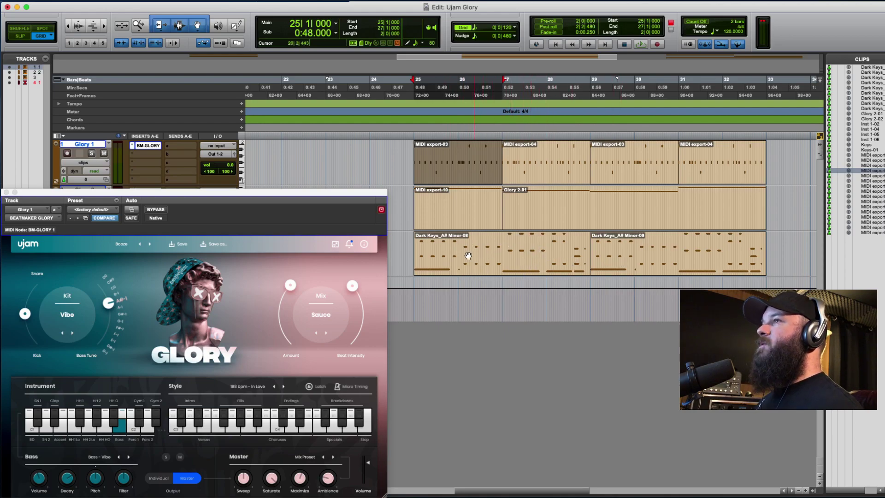
{"action": "left_click", "coordinate": [399, 245]}
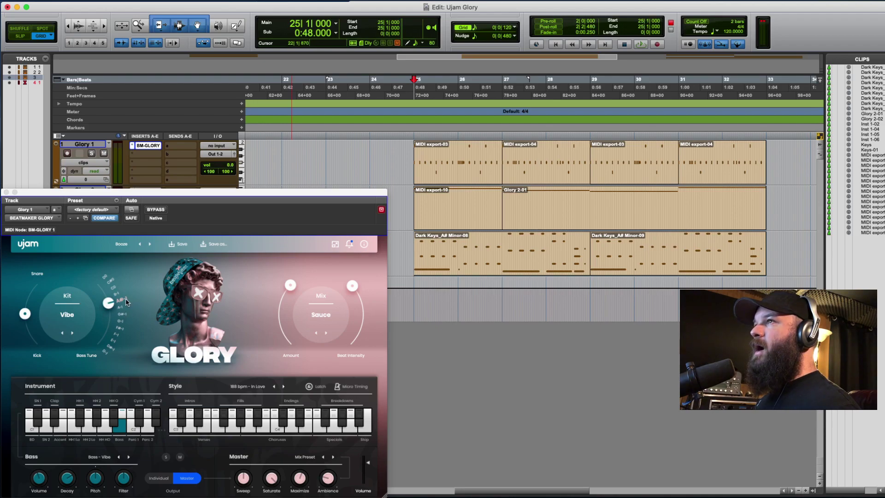
{"action": "left_click", "coordinate": [131, 209]}
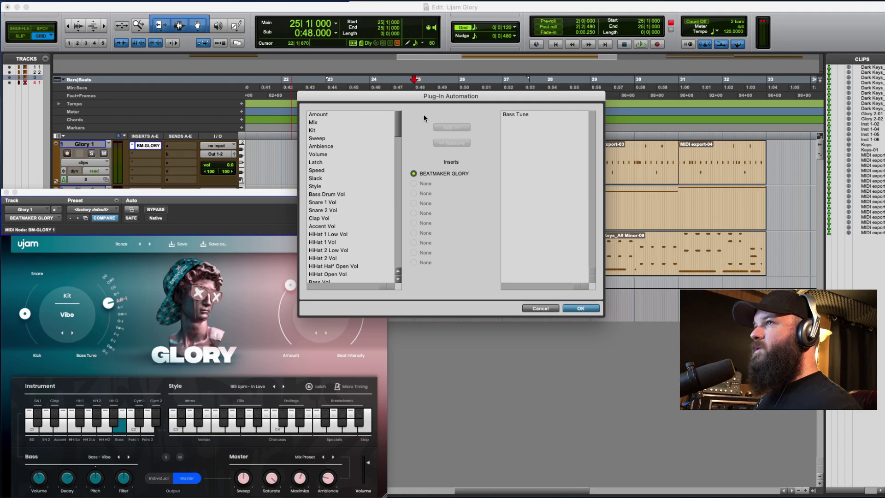
{"action": "left_click", "coordinate": [581, 308]}
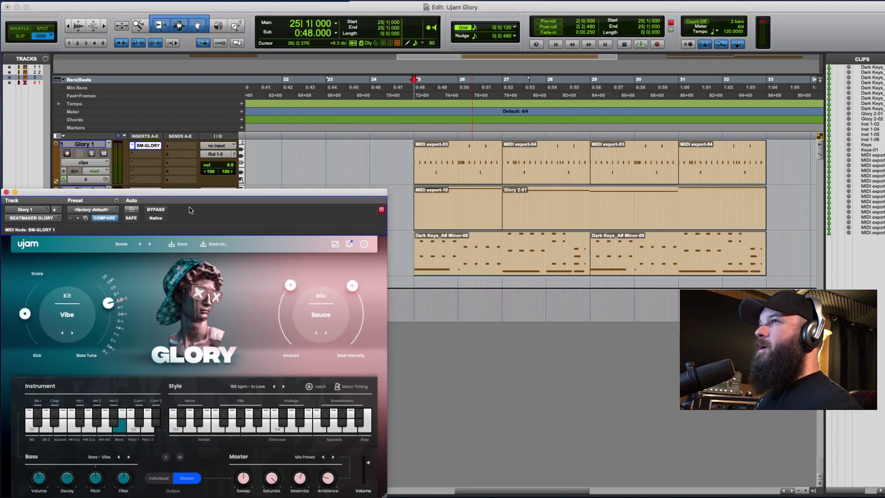
Display the BEATMAKER GLORY Bass Tune automation on the Glory 1 track
{"action": "left_click", "coordinate": [87, 164]}
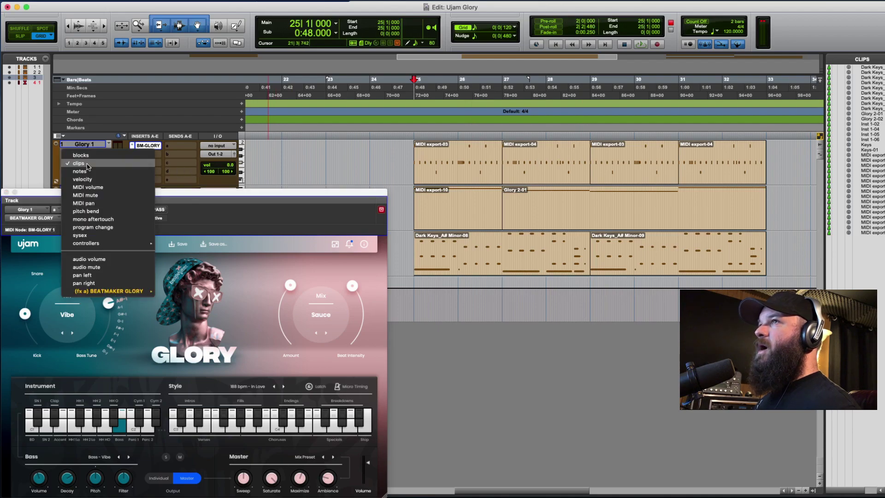
{"action": "mouse_move", "coordinate": [115, 291]}
{"action": "left_click", "coordinate": [179, 293]}
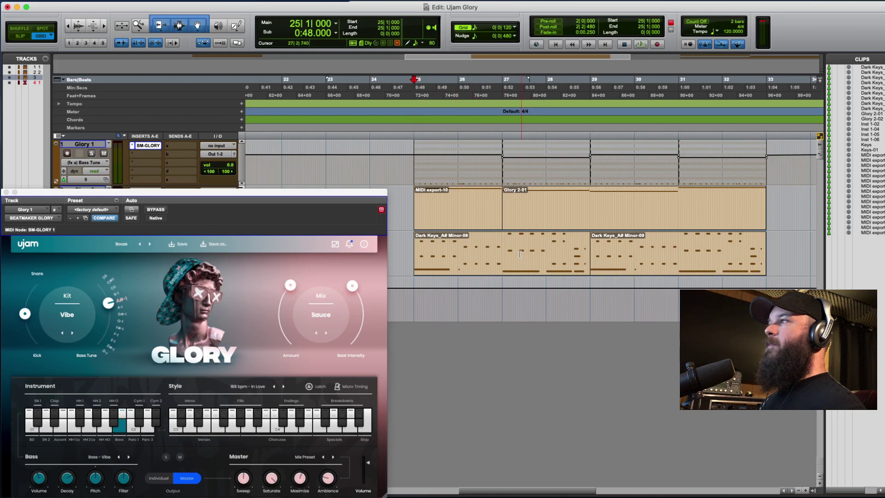
Audition the plug-in's Bass key, try the bass Decay control and play the session from bar 25
{"action": "left_click", "coordinate": [403, 248]}
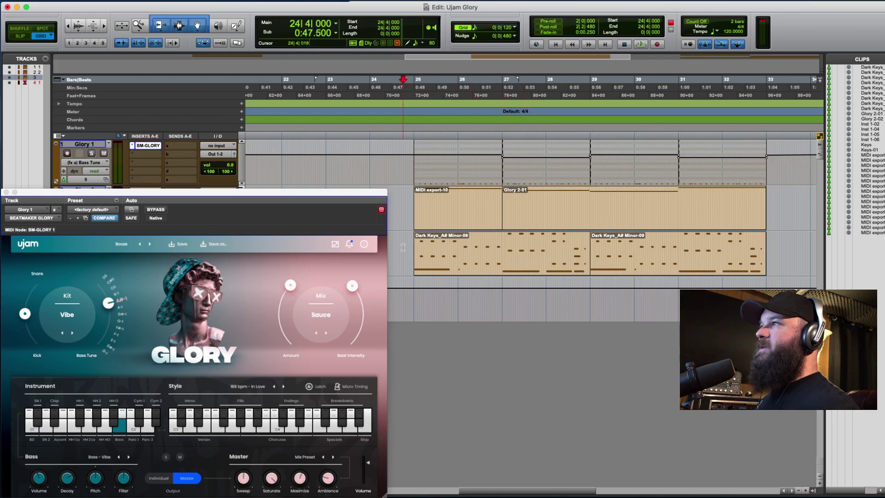
{"action": "left_click", "coordinate": [119, 430]}
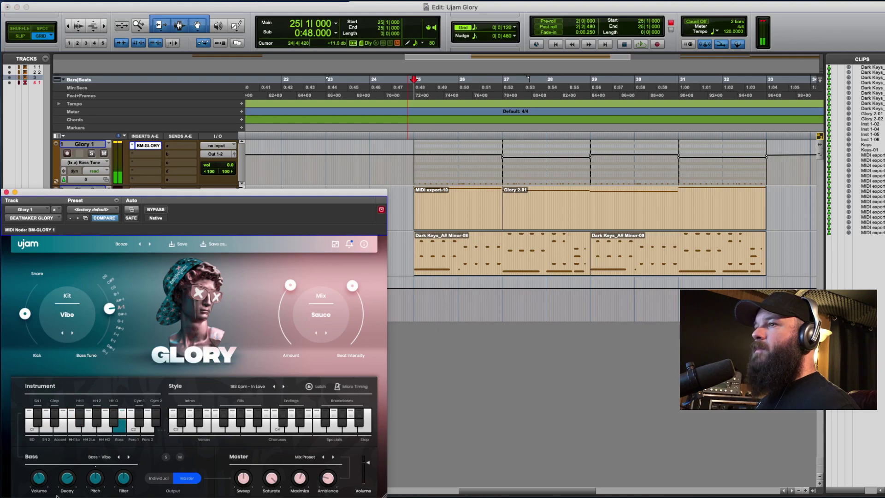
{"action": "left_click_drag", "start_coordinate": [65, 482], "coordinate": [67, 472]}
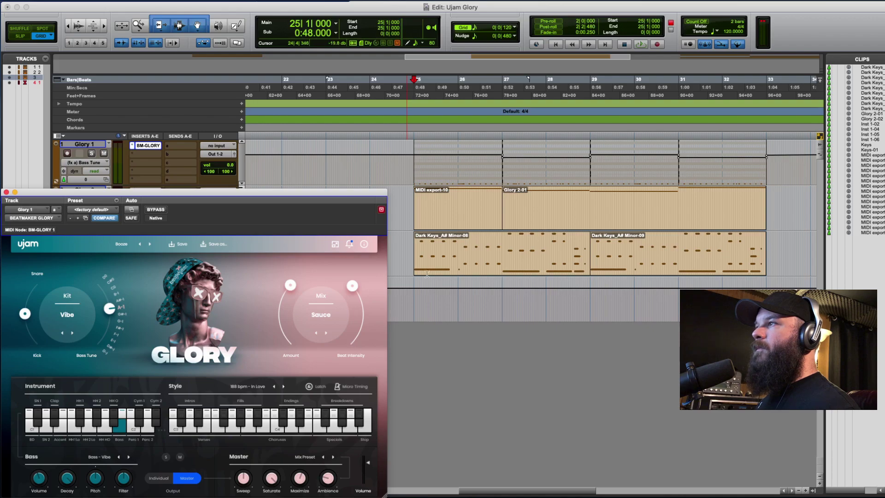
{"action": "key", "text": "space"}
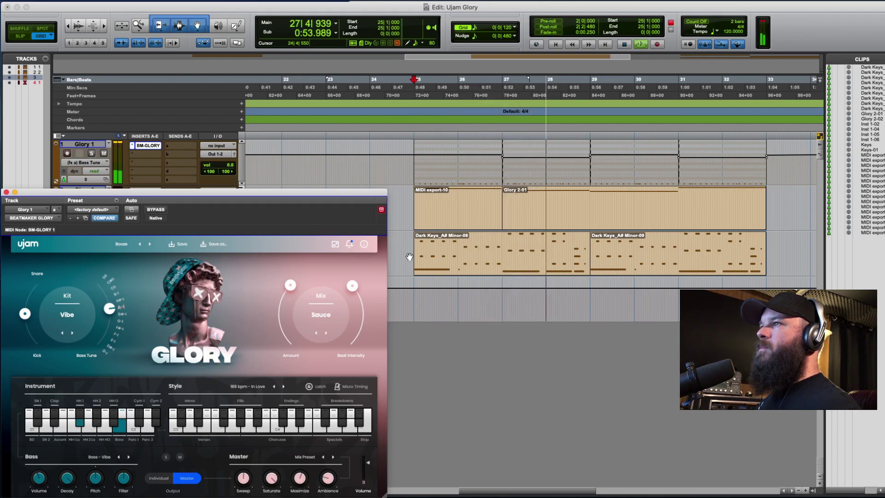
{"action": "key", "text": "space"}
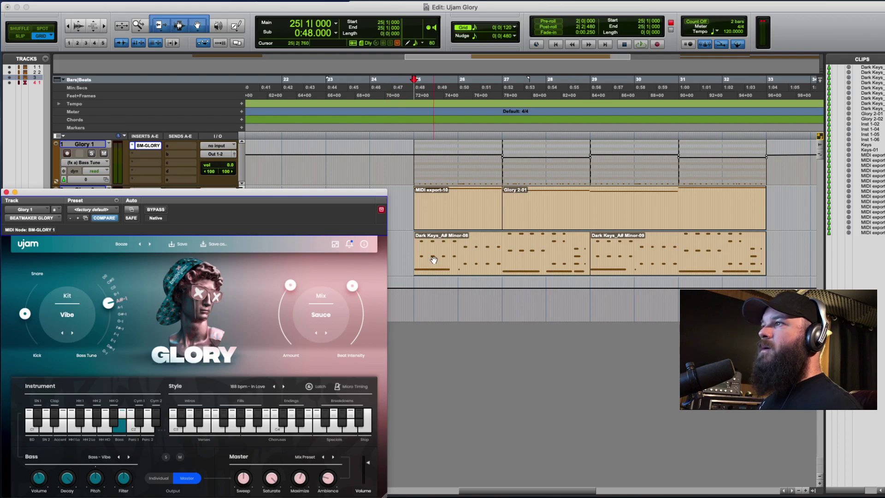
Return the Glory 1 track to clips view and start MIDI CC learning for the Master Sweep control
{"action": "key", "text": "ctrl+minus"}
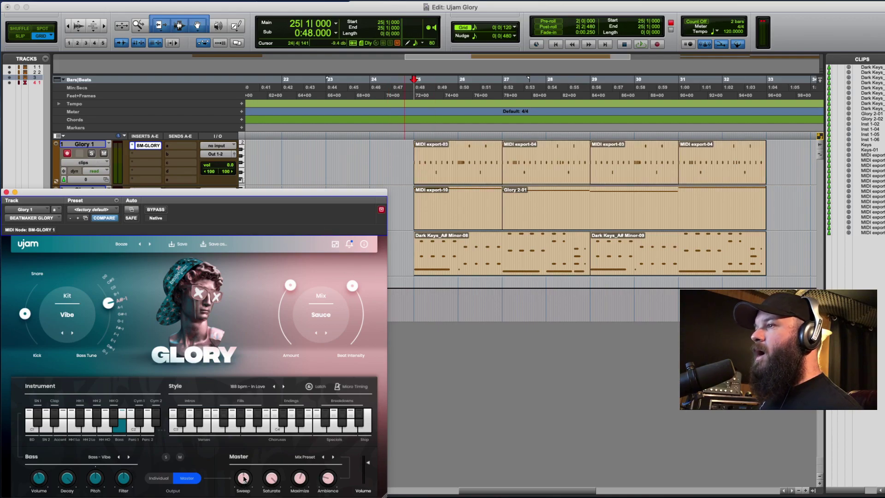
{"action": "right_click", "coordinate": [241, 478]}
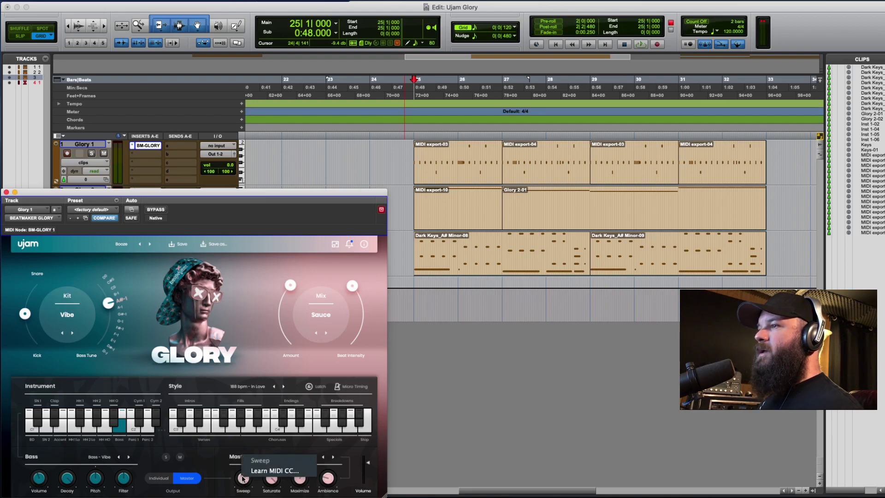
{"action": "left_click", "coordinate": [252, 472]}
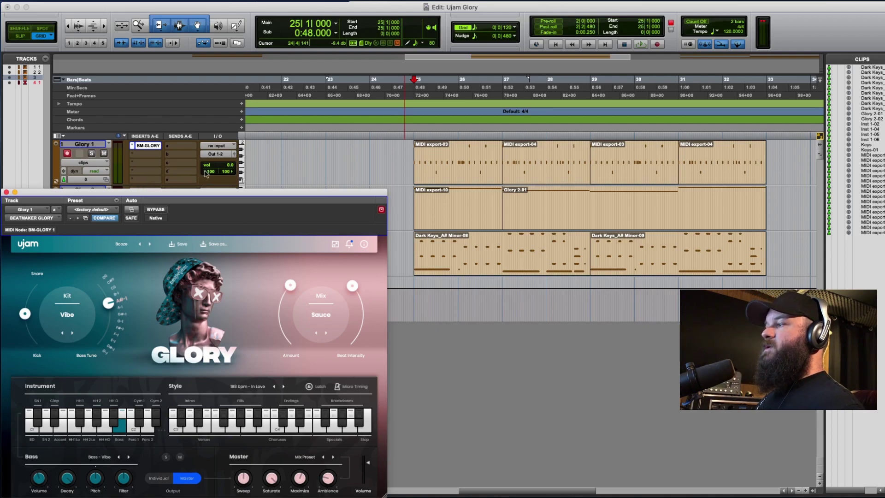
Show the Transport window below the tracks and set the Glory 1 automation mode to touch
{"action": "key", "text": "super+1"}
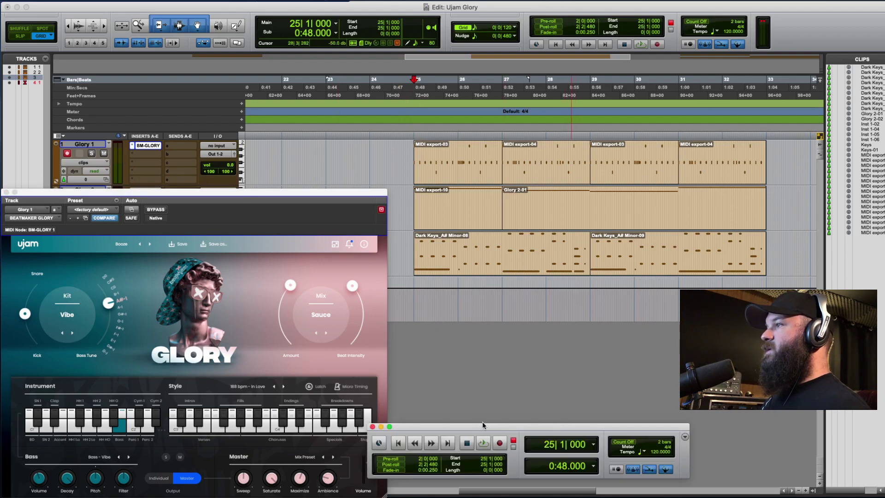
{"action": "left_click_drag", "start_coordinate": [481, 425], "coordinate": [538, 414]}
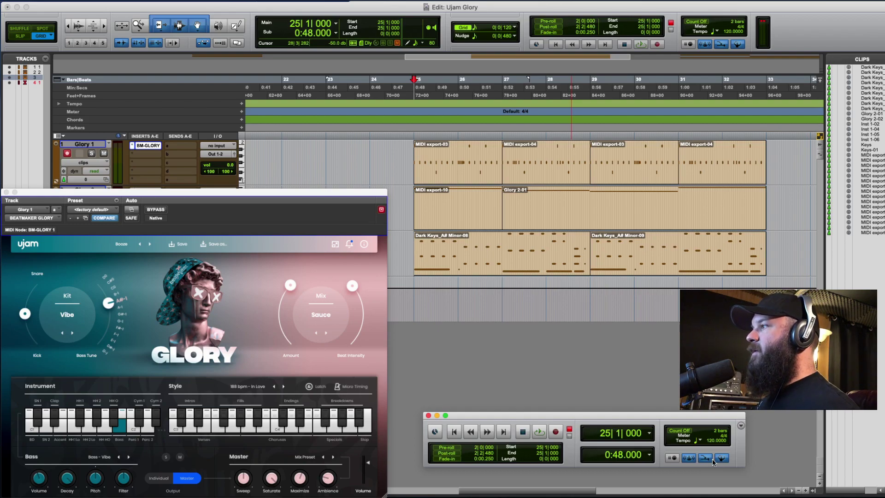
{"action": "left_click", "coordinate": [85, 163]}
{"action": "left_click", "coordinate": [269, 150]}
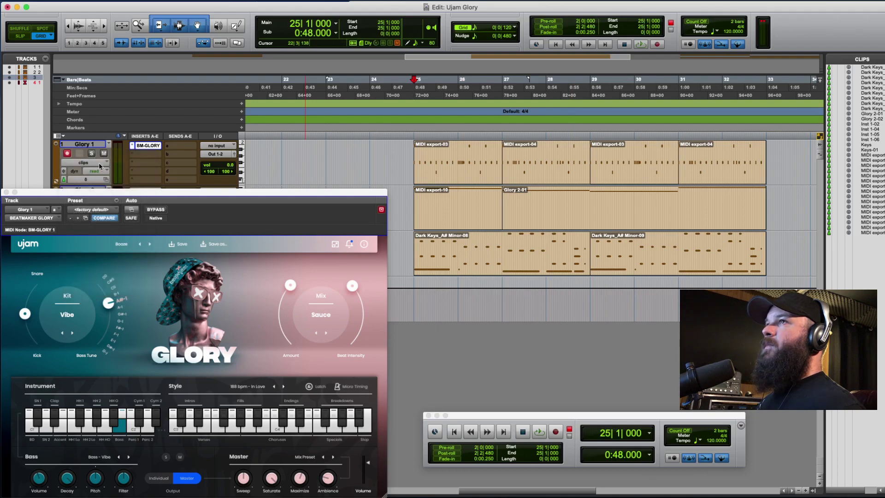
{"action": "left_click", "coordinate": [91, 172]}
{"action": "left_click", "coordinate": [95, 179]}
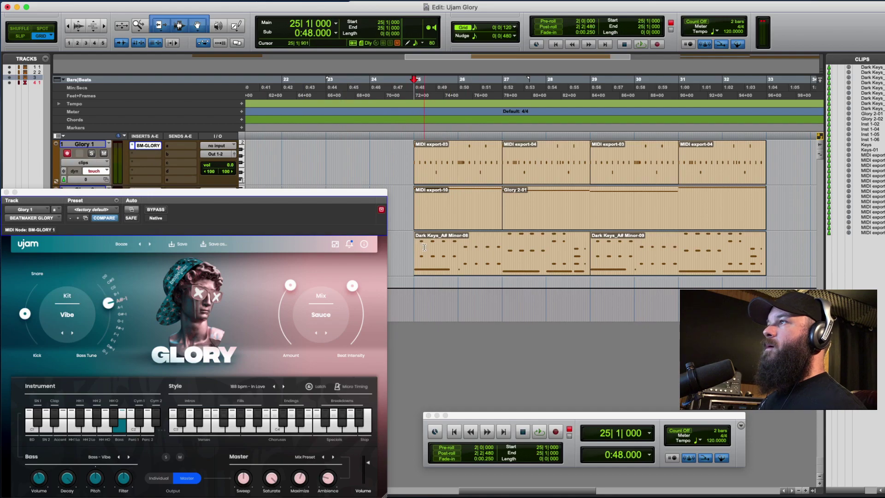
{"action": "key", "text": "super+equal"}
{"action": "left_click_drag", "start_coordinate": [493, 321], "coordinate": [498, 329]}
{"action": "key", "text": "super+equal"}
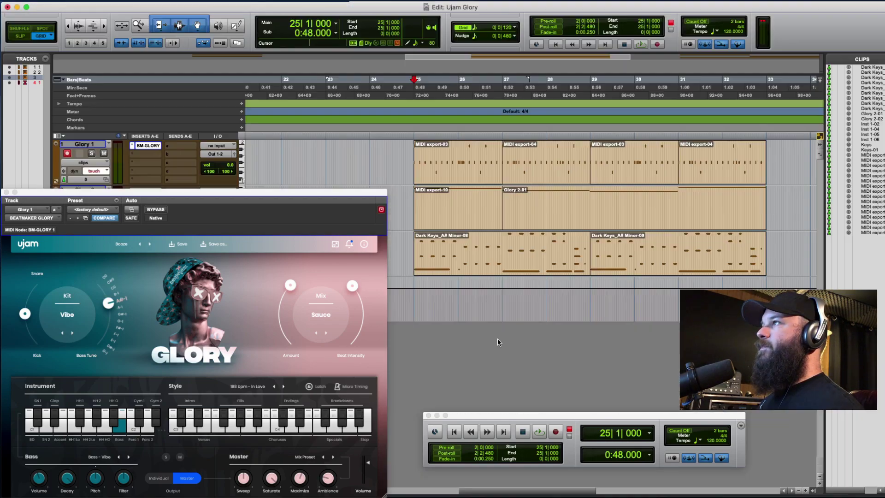
Record the Sweep controller movement on the Glory 1 track from bar 24 to about bar 29
{"action": "left_click", "coordinate": [407, 176]}
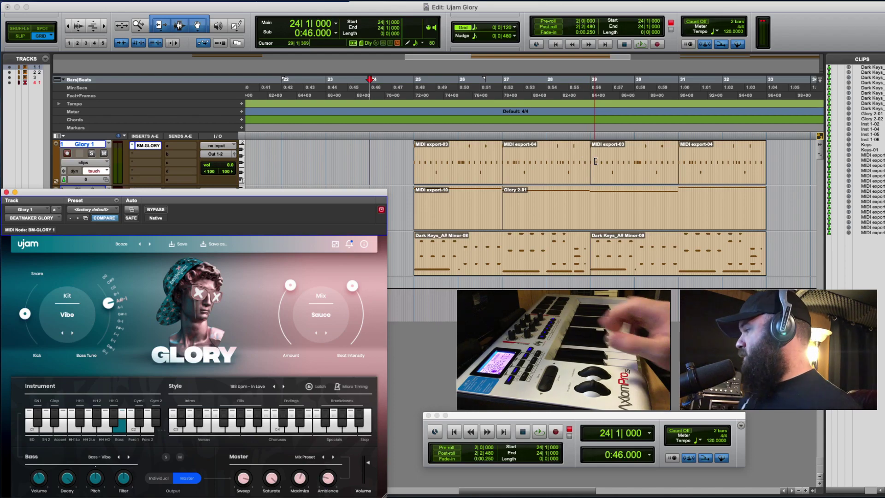
{"action": "key", "text": "super+space"}
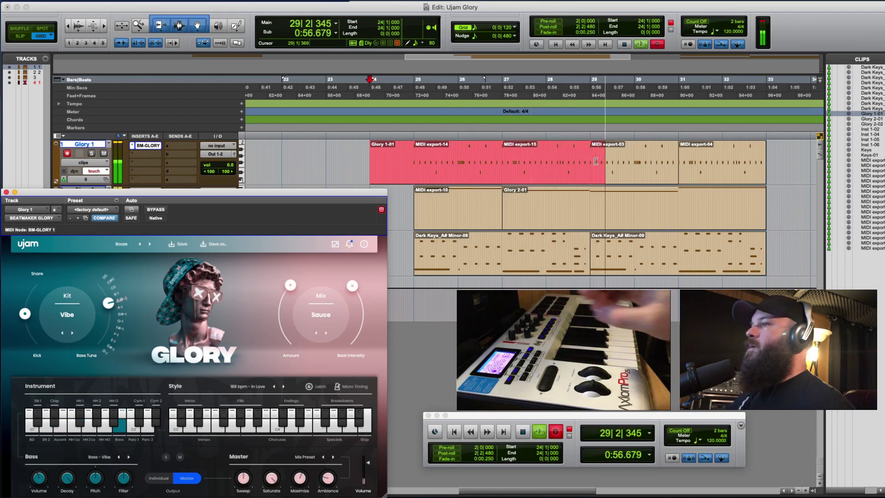
{"action": "key", "text": "space"}
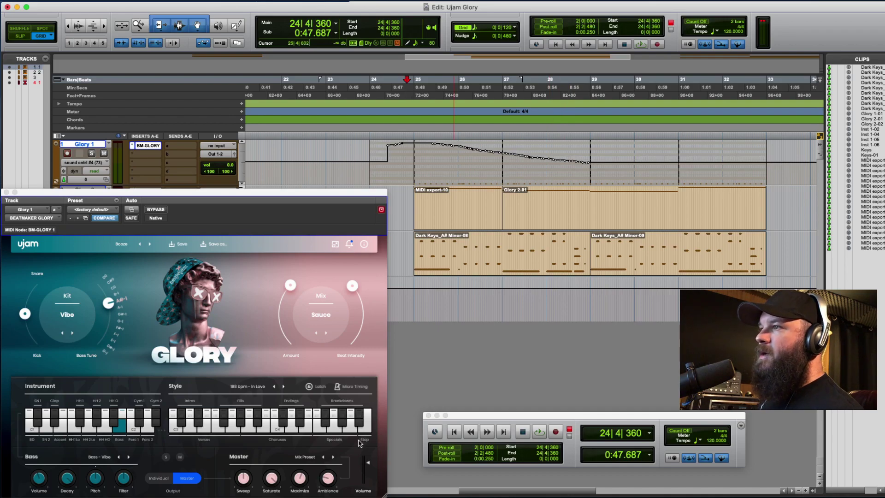
Map the Master Ambience control to a MIDI controller, and set the Glory 1 track to touch automation and clips view
{"action": "right_click", "coordinate": [329, 479]}
{"action": "left_click", "coordinate": [345, 473]}
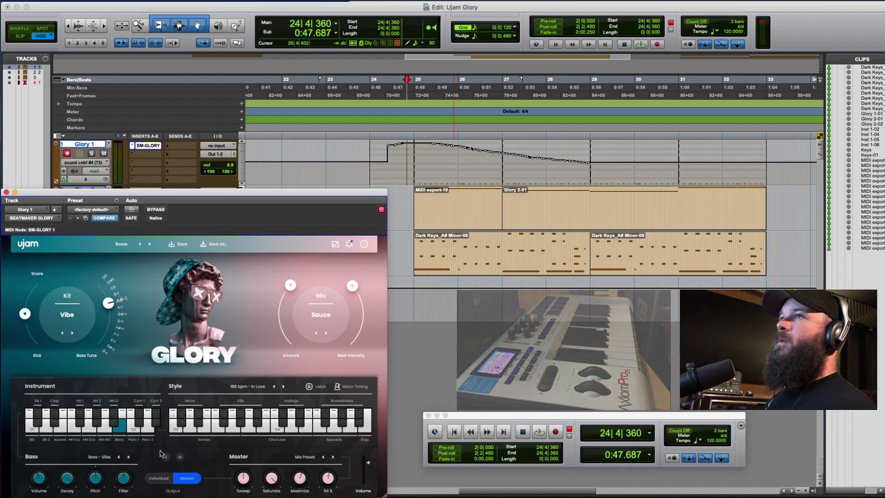
{"action": "left_click", "coordinate": [94, 171]}
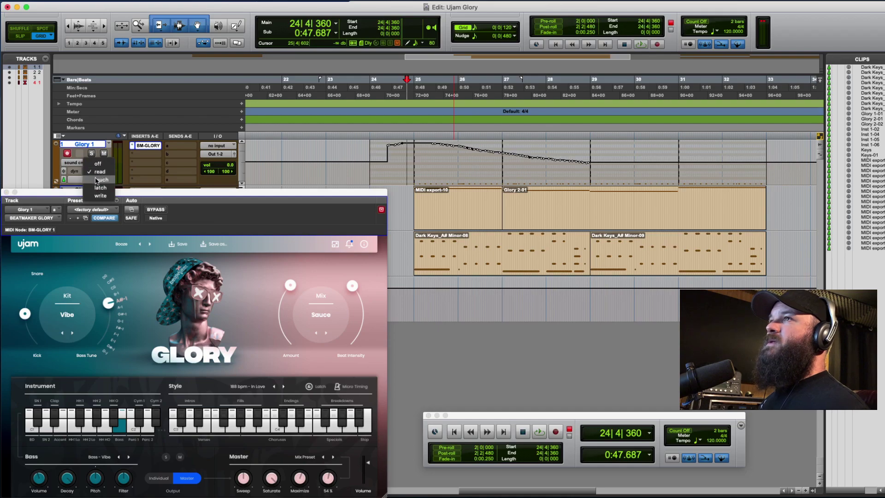
{"action": "left_click", "coordinate": [96, 180]}
{"action": "key", "text": "ctrl+minus"}
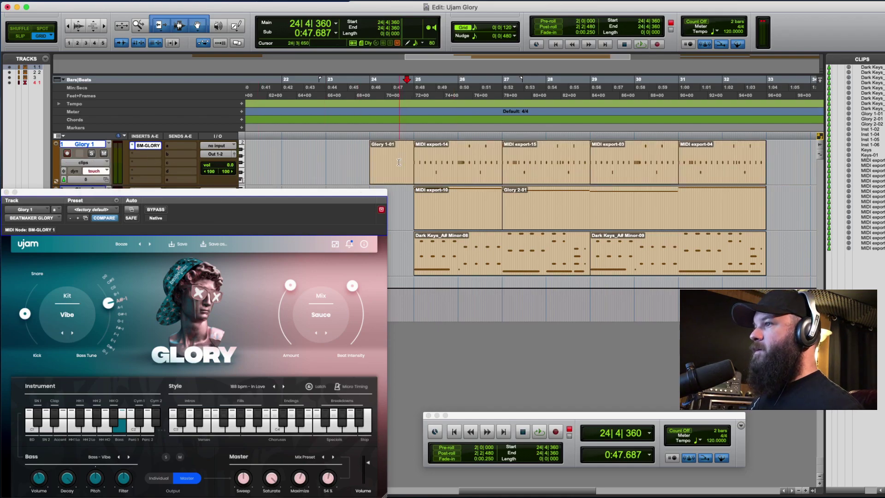
Record the Ambience controller movement on the Glory 1 track from bar 24 to about bar 33
{"action": "left_click", "coordinate": [322, 489]}
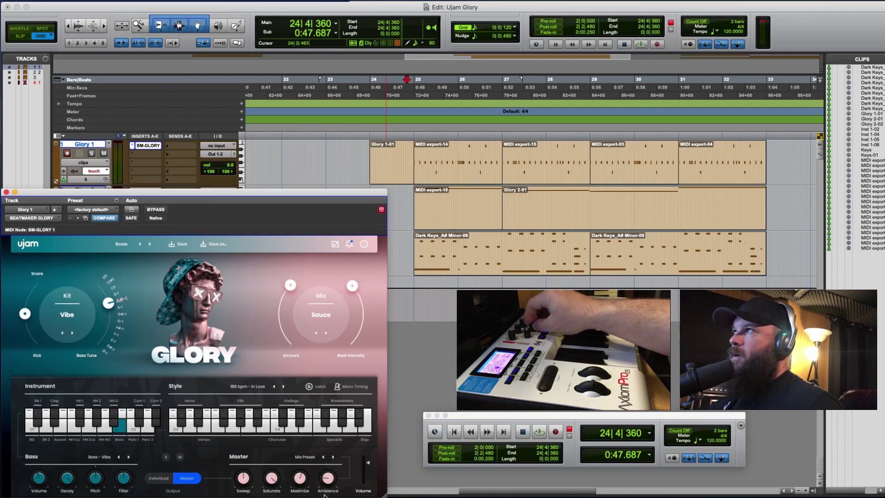
{"action": "key", "text": "super+space"}
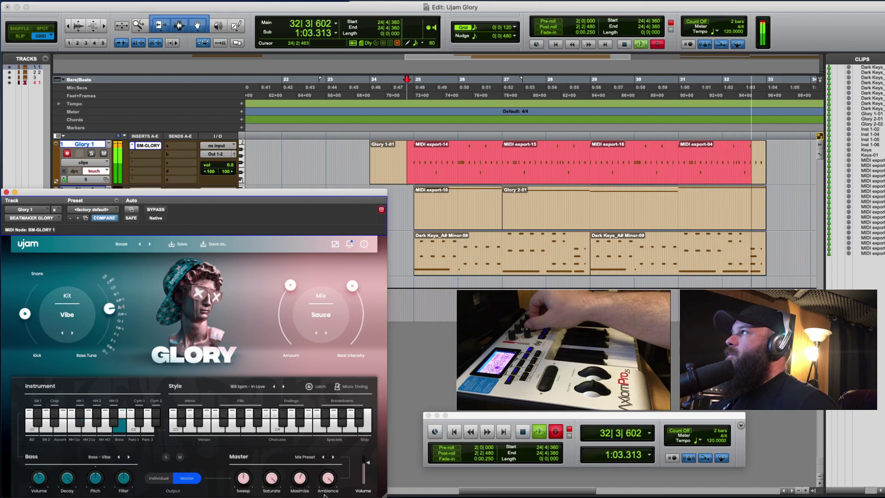
{"action": "key", "text": "space"}
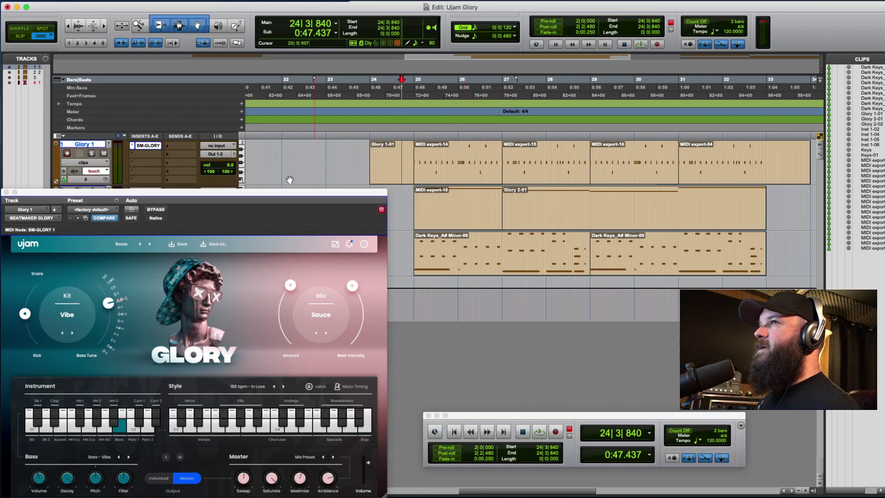
Draw a straight rising ramp from bar 25 to about bar 32 in Glory 1's sound cntrl #3 (72) lane with the Pencil tool
{"action": "left_click", "coordinate": [93, 162]}
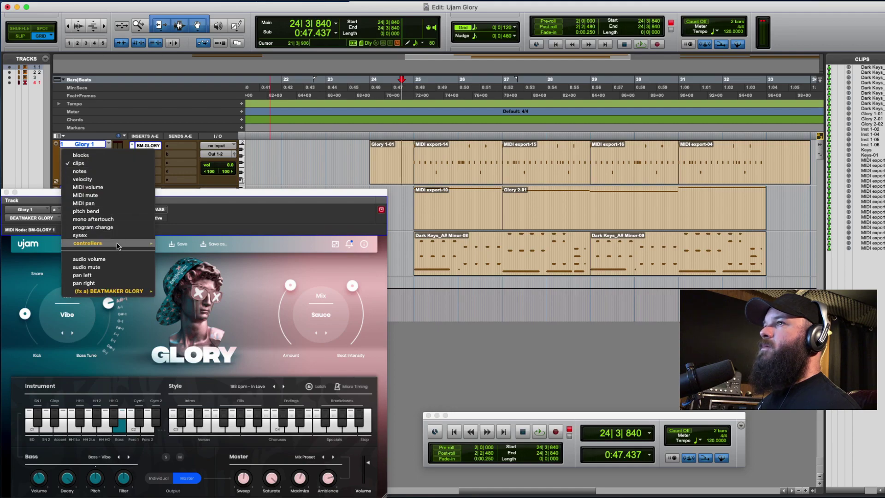
{"action": "mouse_move", "coordinate": [120, 247]}
{"action": "left_click", "coordinate": [199, 293]}
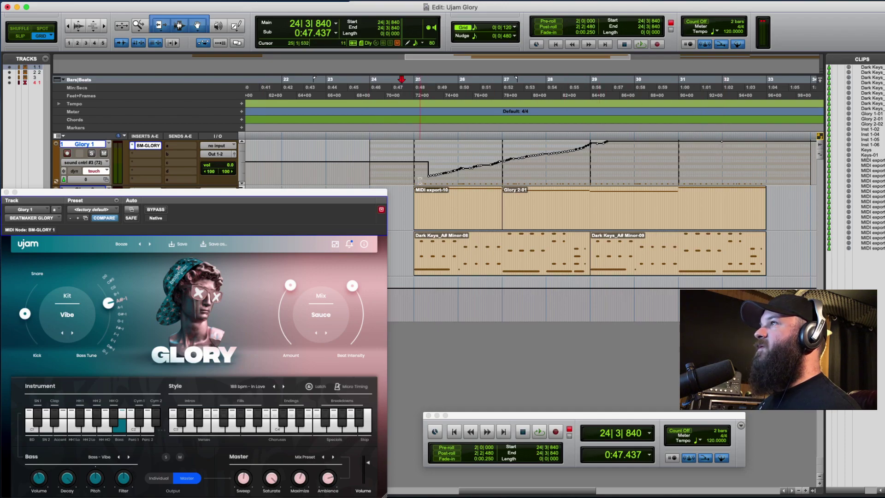
{"action": "left_click", "coordinate": [236, 26]}
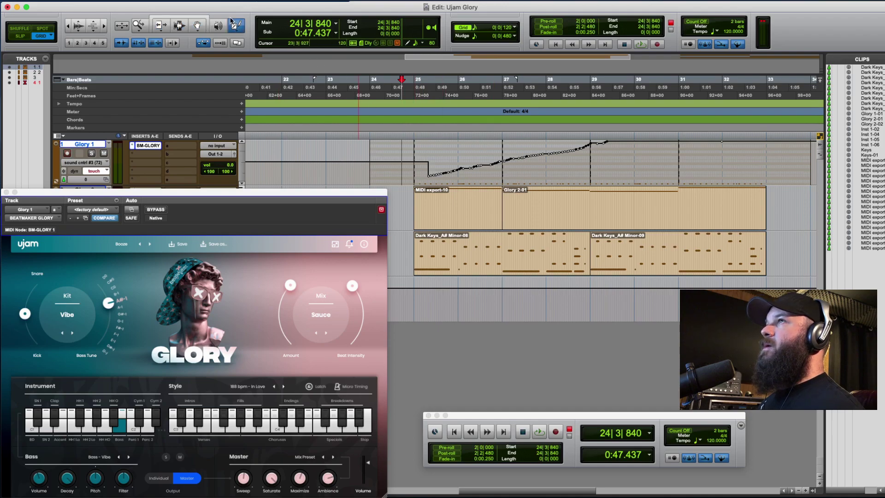
{"action": "left_click", "coordinate": [235, 24]}
{"action": "left_click", "coordinate": [251, 112]}
{"action": "left_click_drag", "start_coordinate": [421, 174], "coordinate": [721, 137]}
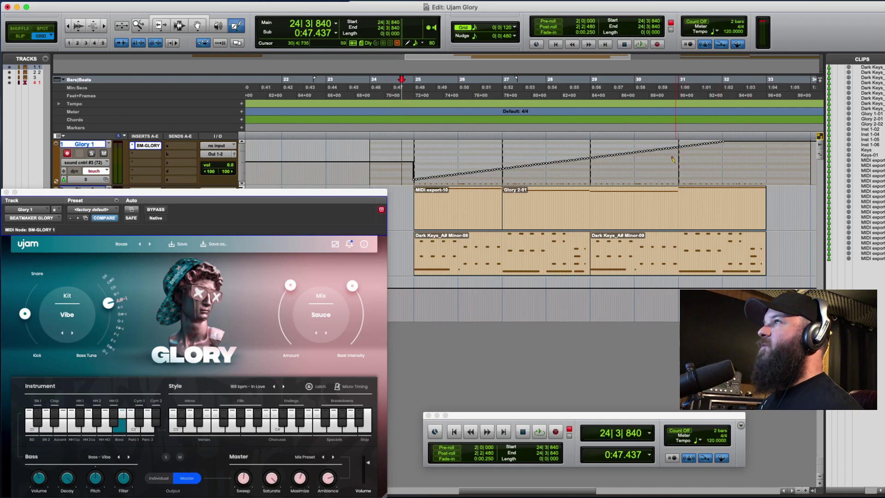
Play the session from bar 24 to about bar 32 to hear the ambience ramp, and switch back to the Smart Tool
{"action": "key", "text": "space"}
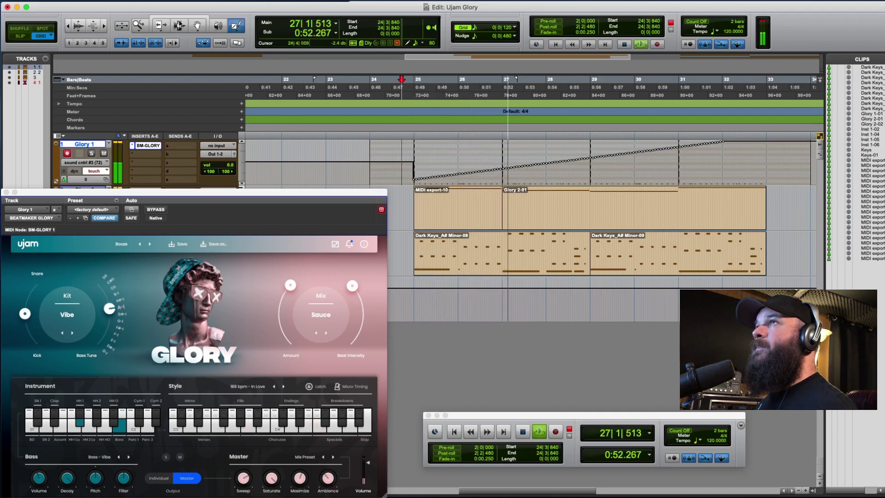
{"action": "left_click", "coordinate": [186, 19]}
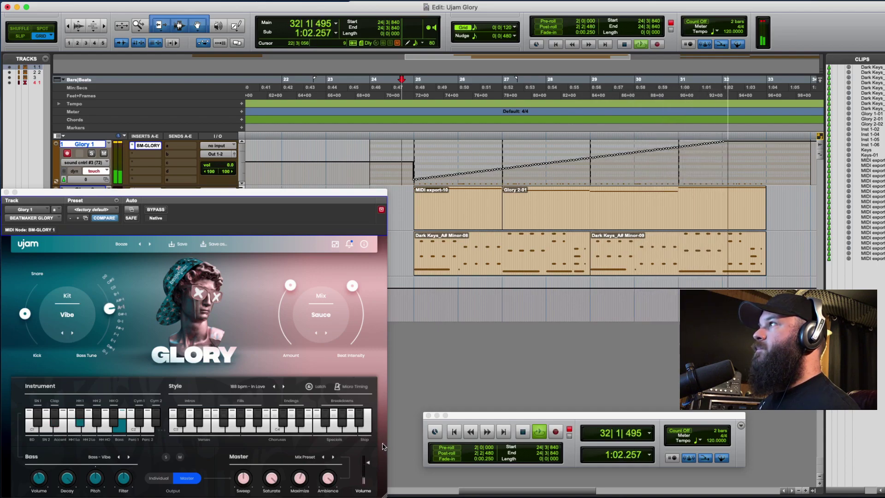
{"action": "key", "text": "space"}
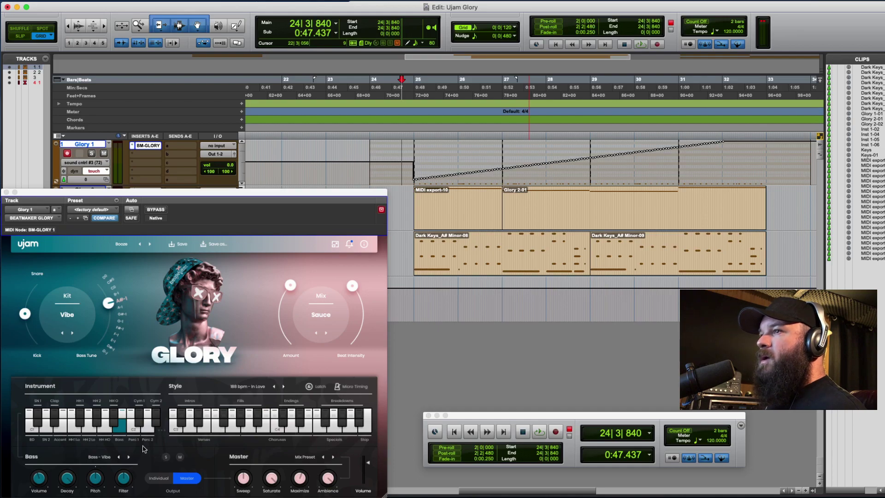
Audition the plug-in's bass drum key and change its sound to BD - Dirty
{"action": "left_click", "coordinate": [31, 429]}
{"action": "left_click", "coordinate": [31, 429]}
{"action": "left_click", "coordinate": [31, 430]}
{"action": "left_click", "coordinate": [32, 429]}
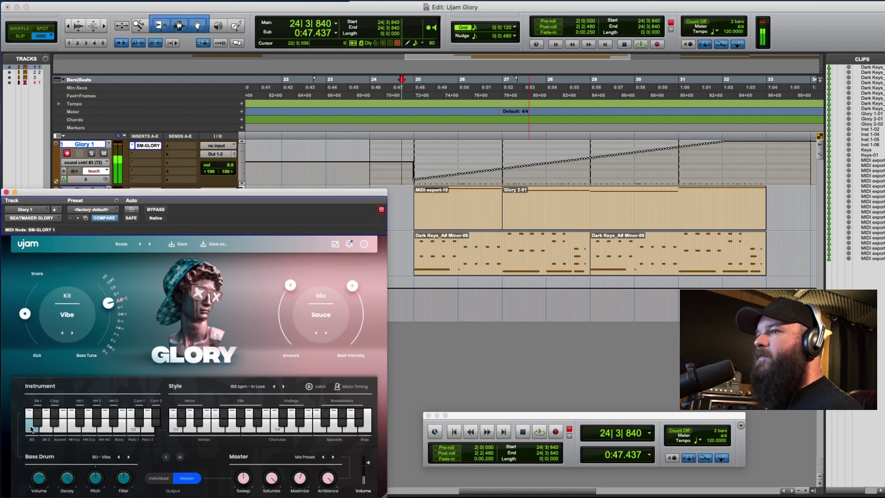
{"action": "left_click", "coordinate": [102, 457]}
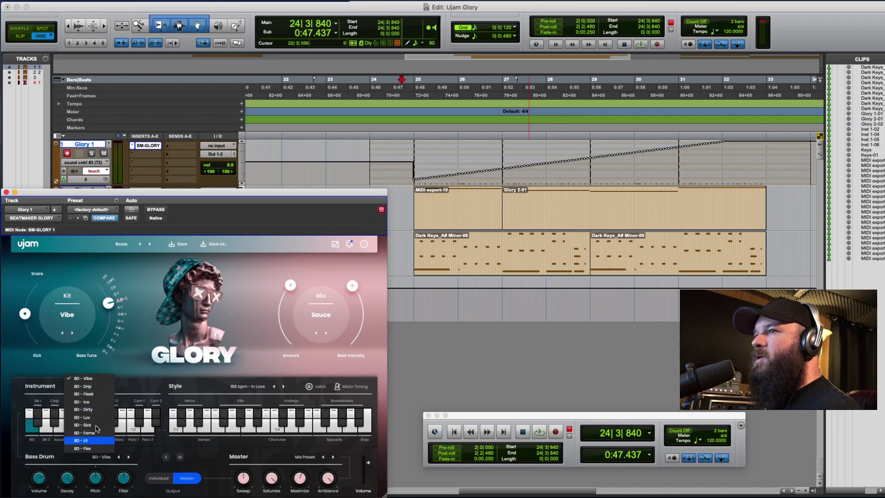
{"action": "left_click", "coordinate": [94, 409]}
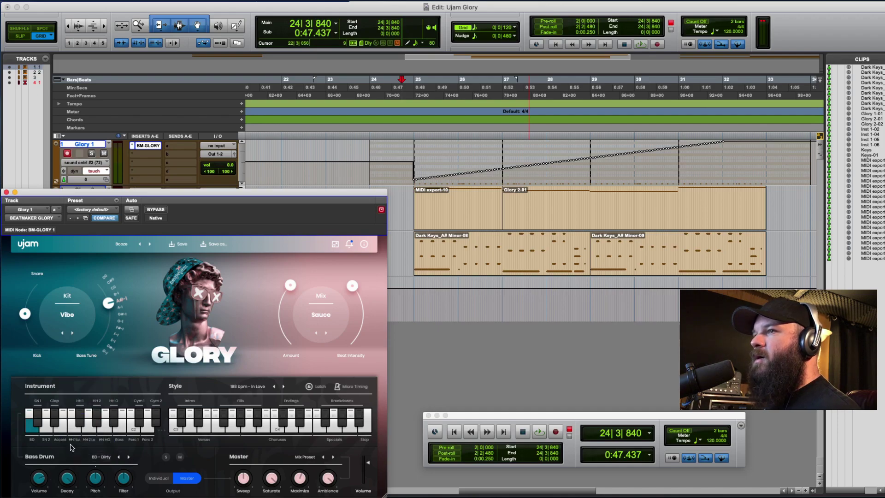
Audition the hi-hat and accent keys, and change the accent sound to Accent - Fame
{"action": "left_click", "coordinate": [69, 428]}
{"action": "left_click", "coordinate": [96, 420]}
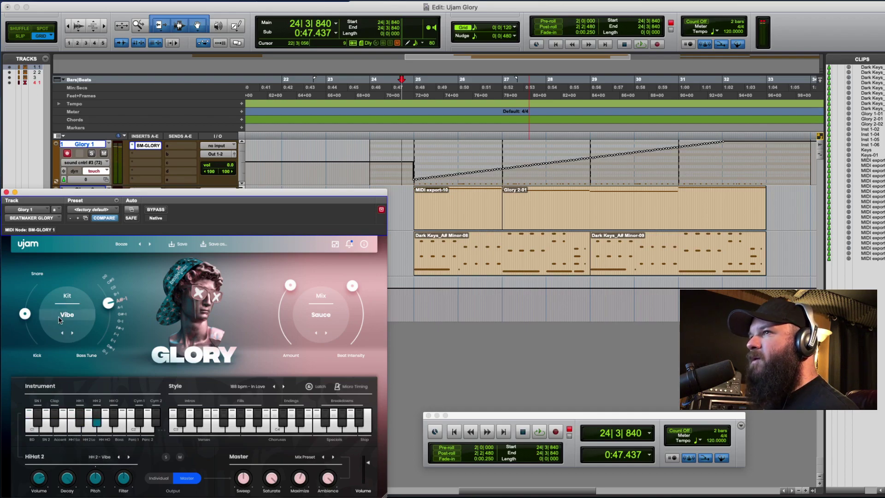
{"action": "left_click", "coordinate": [59, 431]}
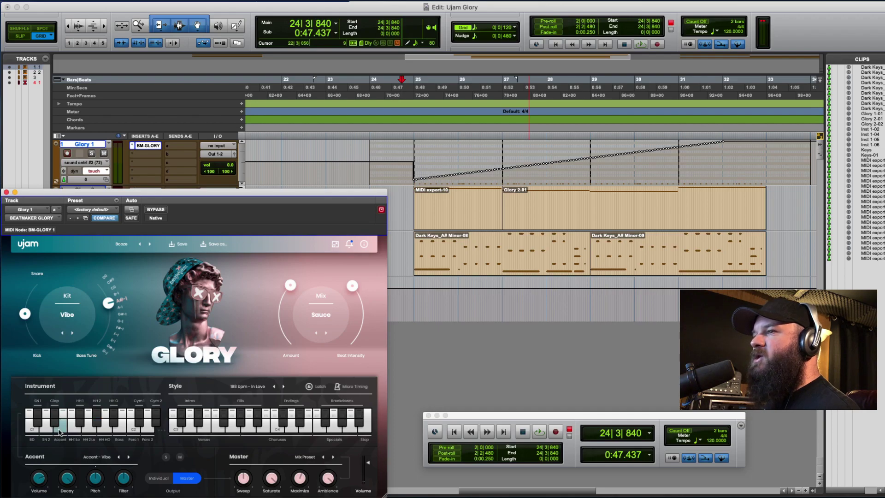
{"action": "left_click", "coordinate": [97, 456]}
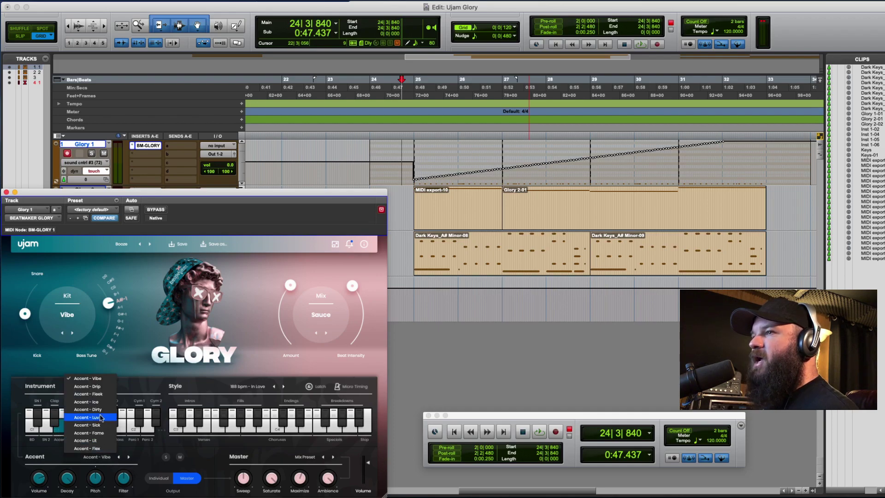
{"action": "left_click", "coordinate": [100, 432]}
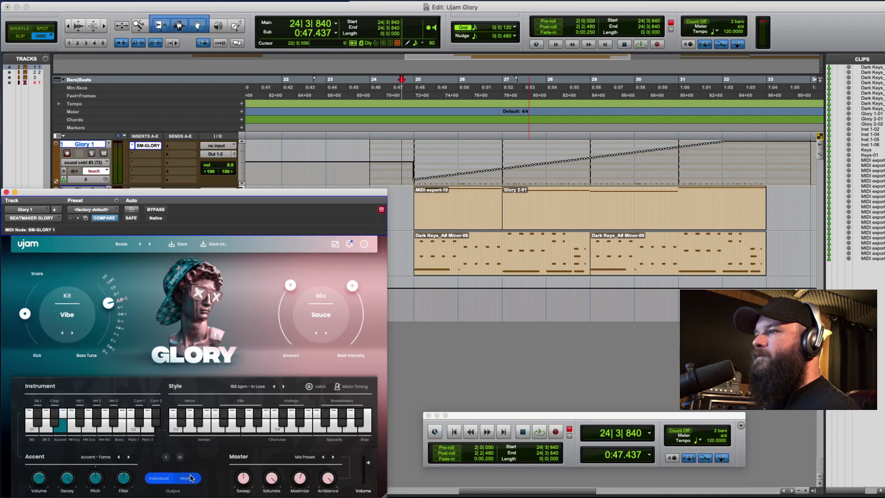
Look through the Master section's mix presets, and save the plug-in settings as a preset named All The Glory in category BM-GLORY
{"action": "left_click", "coordinate": [304, 457]}
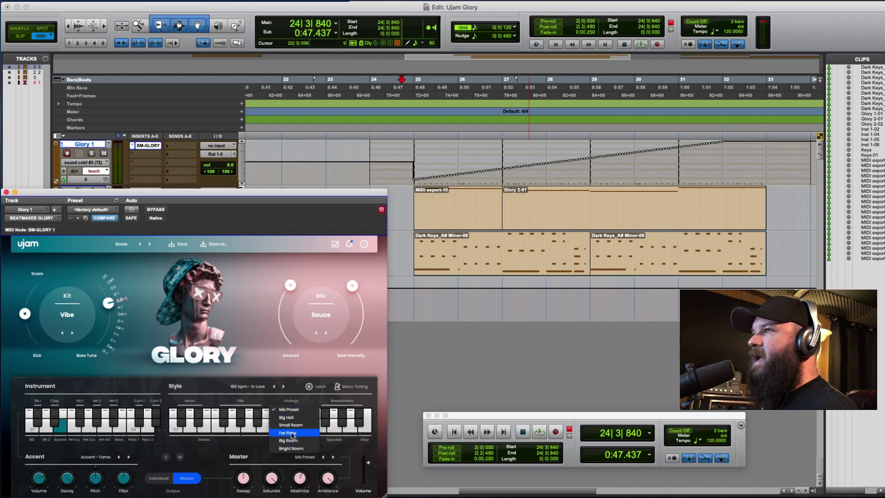
{"action": "left_click", "coordinate": [238, 457]}
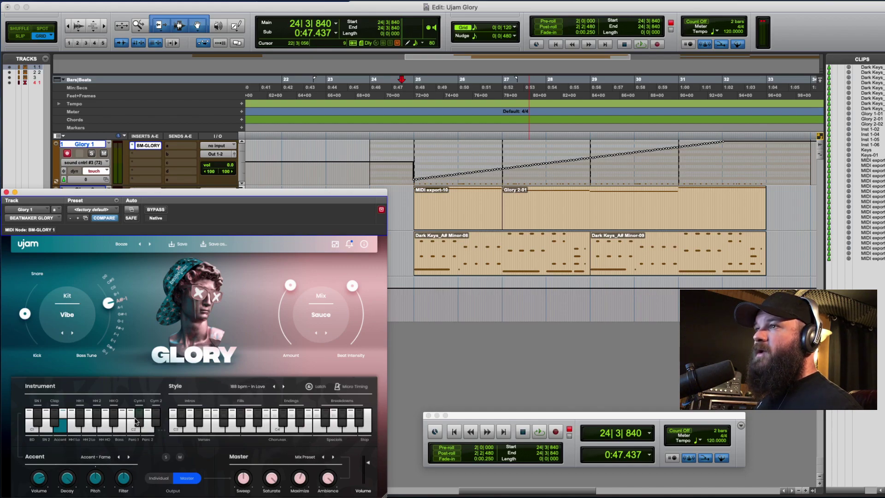
{"action": "left_click", "coordinate": [183, 244]}
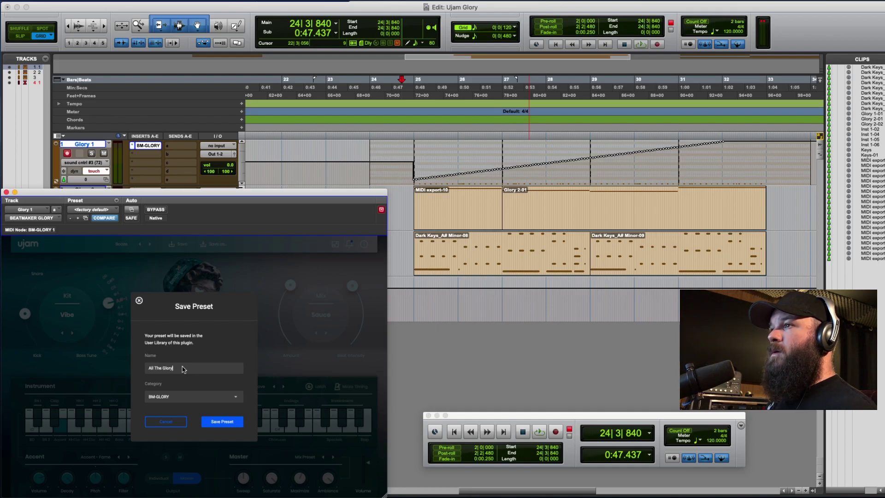
{"action": "left_click", "coordinate": [207, 395]}
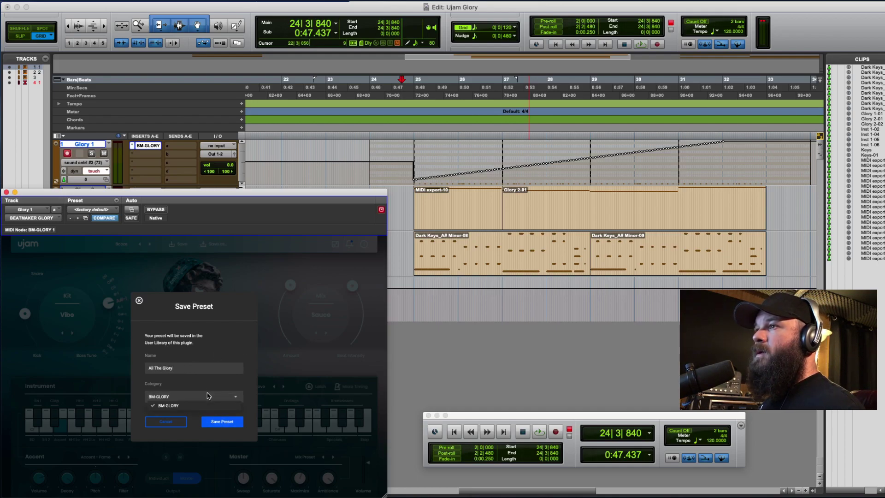
{"action": "left_click", "coordinate": [210, 405]}
{"action": "left_click", "coordinate": [212, 422]}
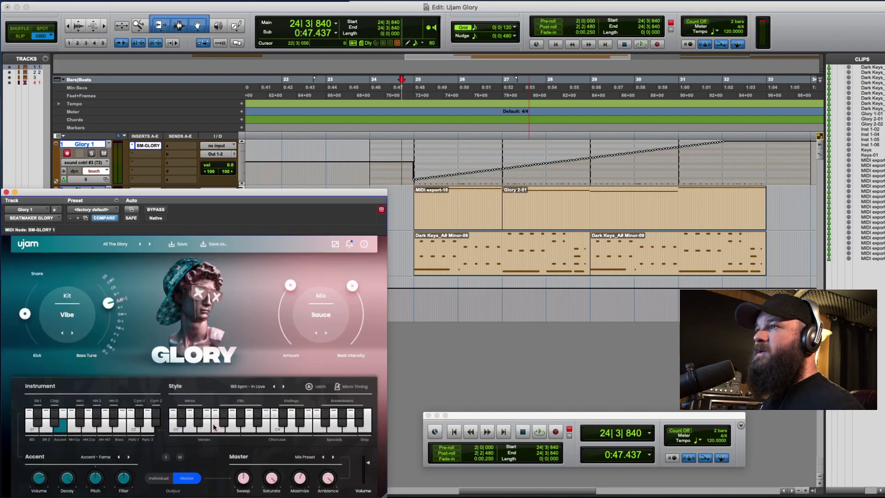
Find the All The Glory preset in the plug-in's user presets under BM-GLORY and close the preset list
{"action": "left_click", "coordinate": [116, 244]}
{"action": "mouse_move", "coordinate": [101, 262]}
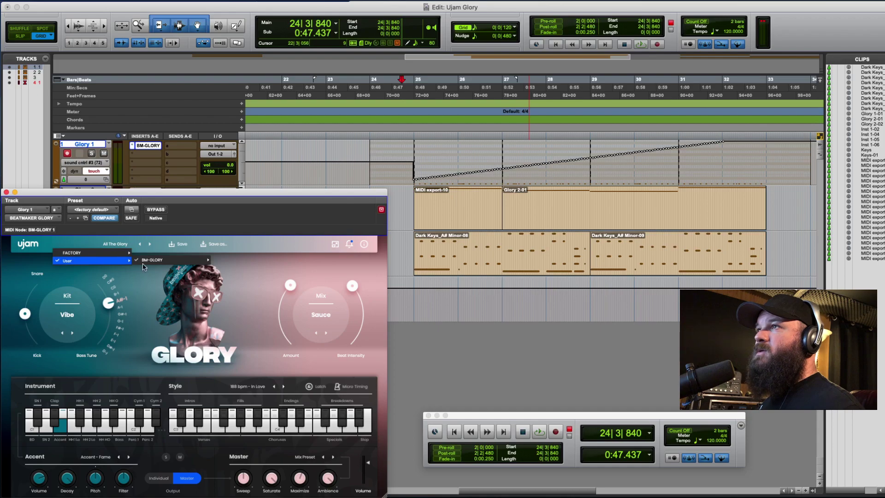
{"action": "mouse_move", "coordinate": [163, 263]}
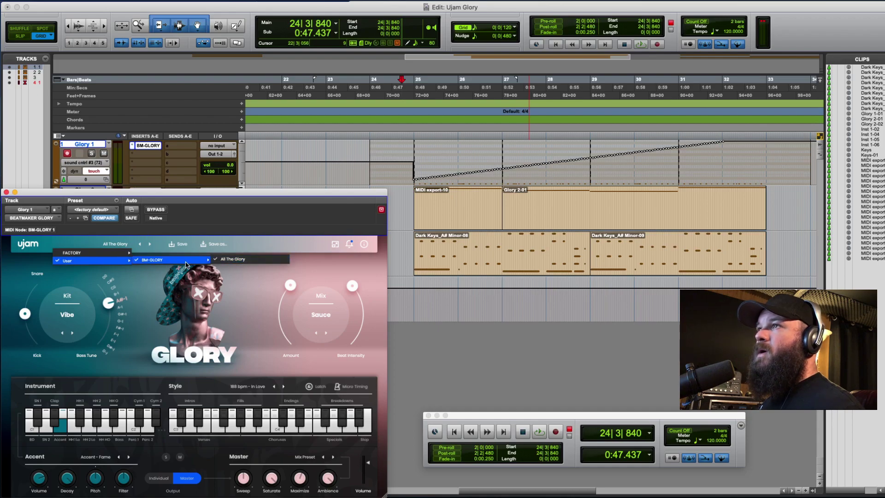
{"action": "left_click", "coordinate": [403, 383]}
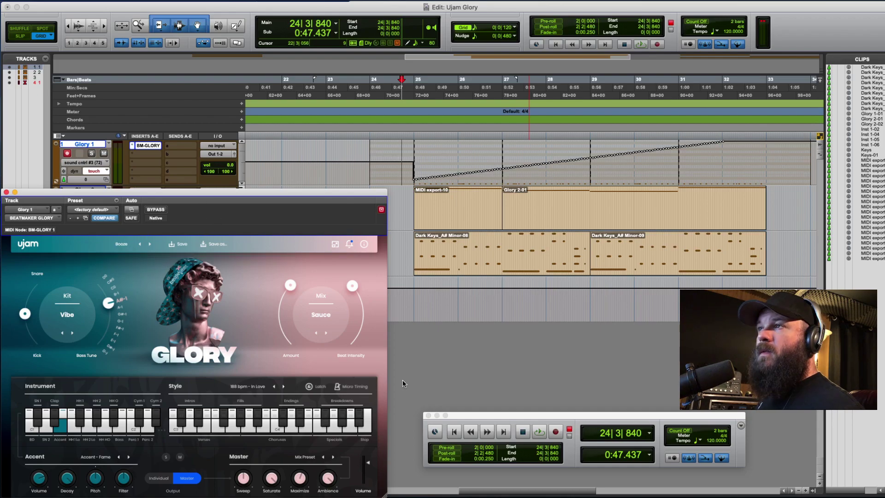